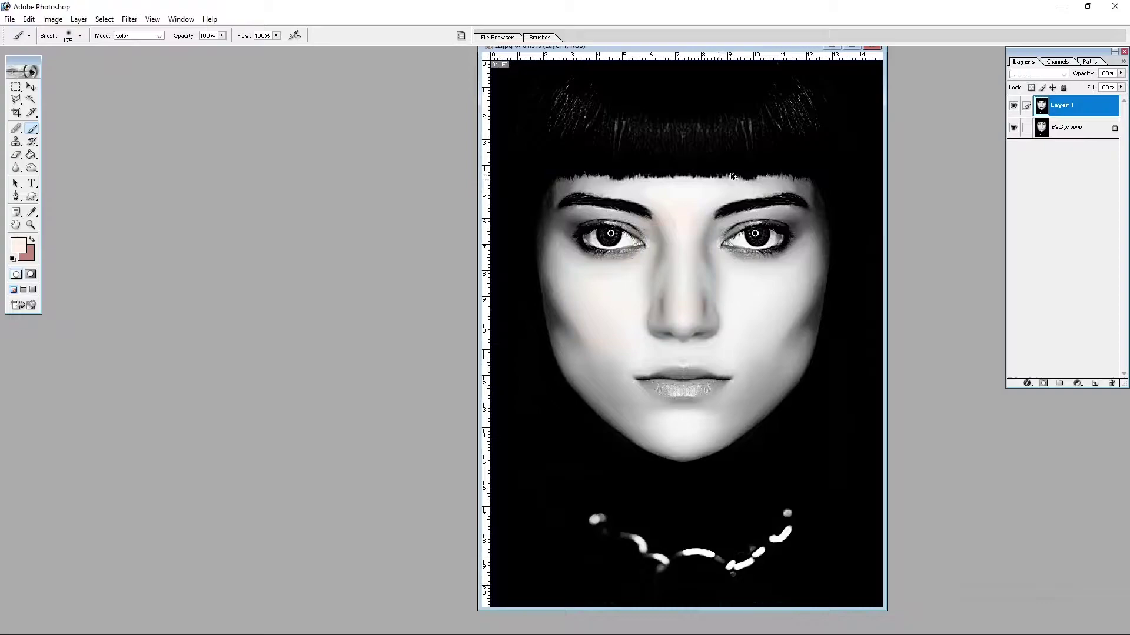
Step: Paint pale peach over the face and neck on a new layer, blended in Color mode
double_click(731, 47)
left_click(18, 245)
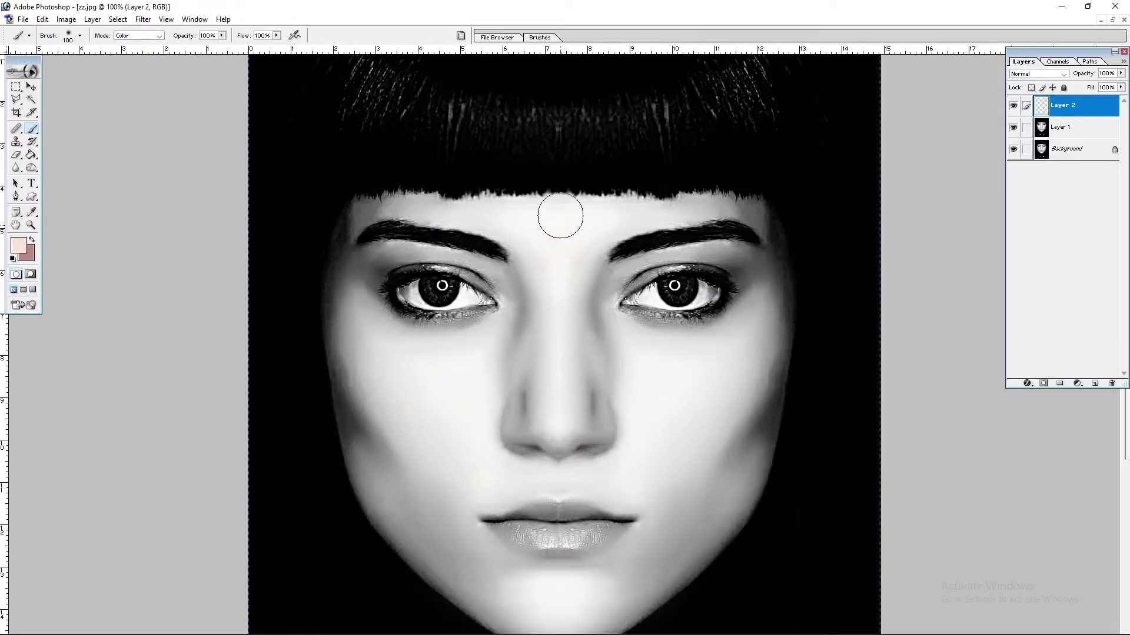
mouse_move(560, 217)
left_mouse_down()
mouse_move(466, 212)
mouse_move(336, 265)
mouse_move(442, 559)
mouse_move(747, 348)
mouse_move(578, 215)
mouse_move(701, 244)
mouse_move(757, 421)
mouse_move(592, 617)
left_mouse_up()
key("bracketright")
key("bracketright")
key("bracketright")
key("bracketright")
mouse_move(551, 547)
left_mouse_down()
mouse_move(487, 232)
mouse_move(537, 391)
mouse_move(681, 285)
mouse_move(524, 526)
left_mouse_up()
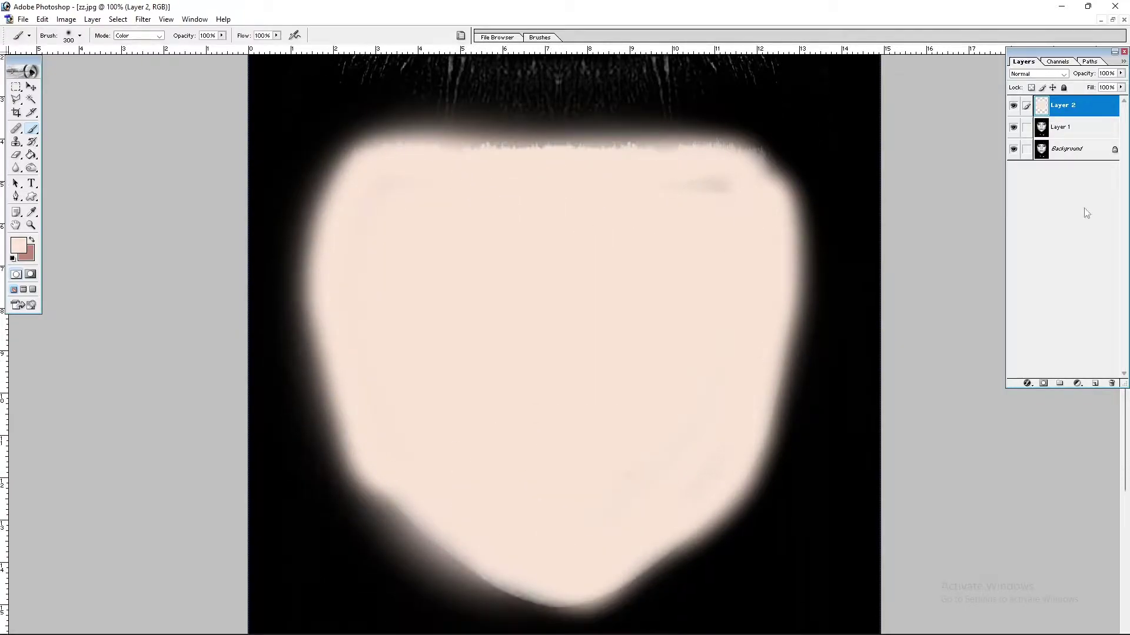
left_click(1038, 73)
left_click(1038, 257)
Step: Erase the peach tint from the eyes and lips with a smaller eraser on Layer 2
key("ctrl+0")
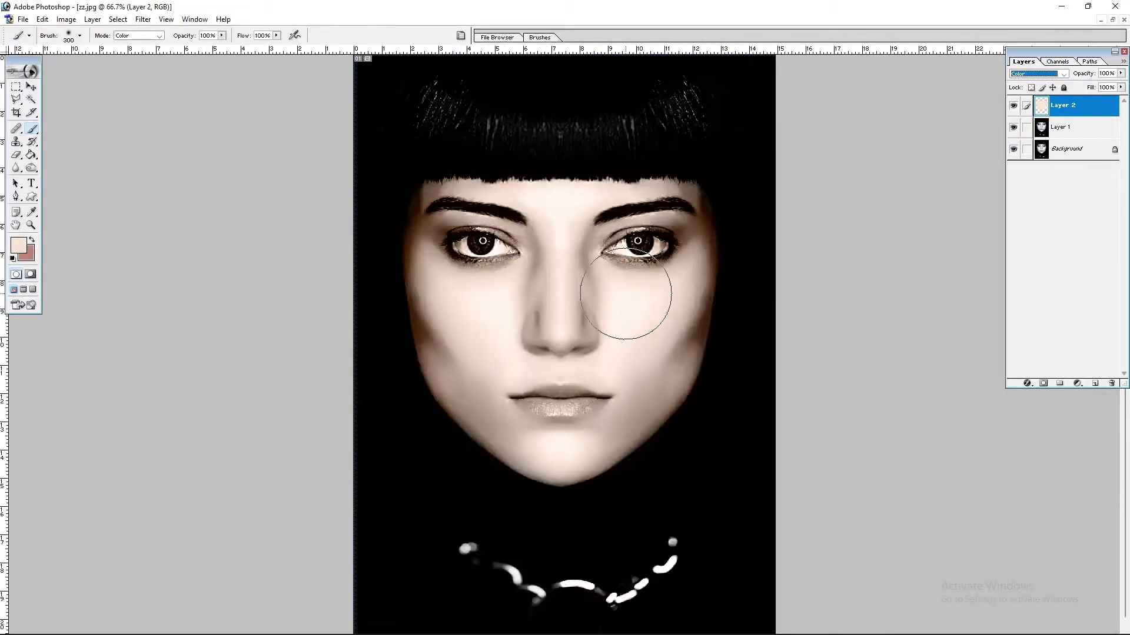
key("ctrl+alt+0")
scroll(488, 235, "up", 5)
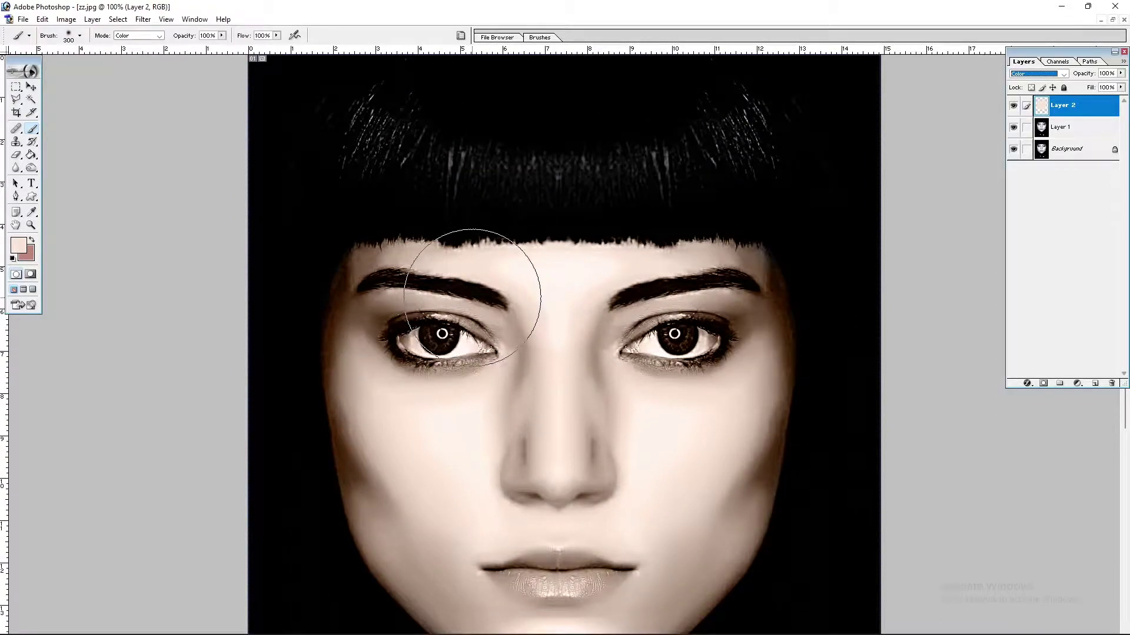
left_click(16, 155)
key("bracketleft")
key("bracketleft")
key("bracketleft")
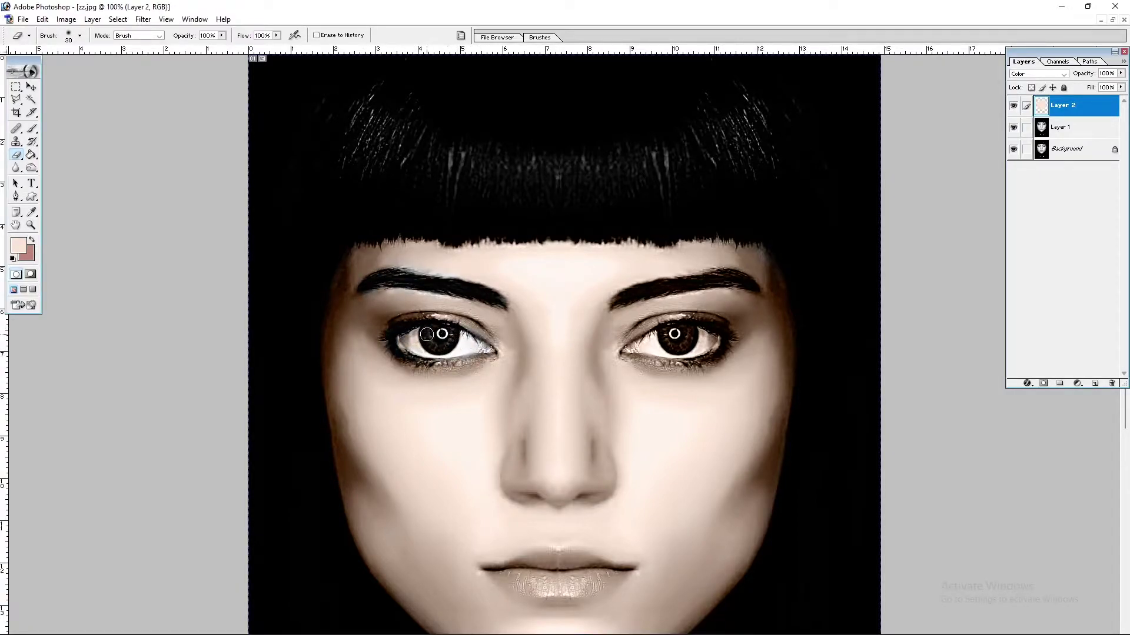
left_click_drag(427, 335, 409, 327)
scroll(614, 520, "down", 3)
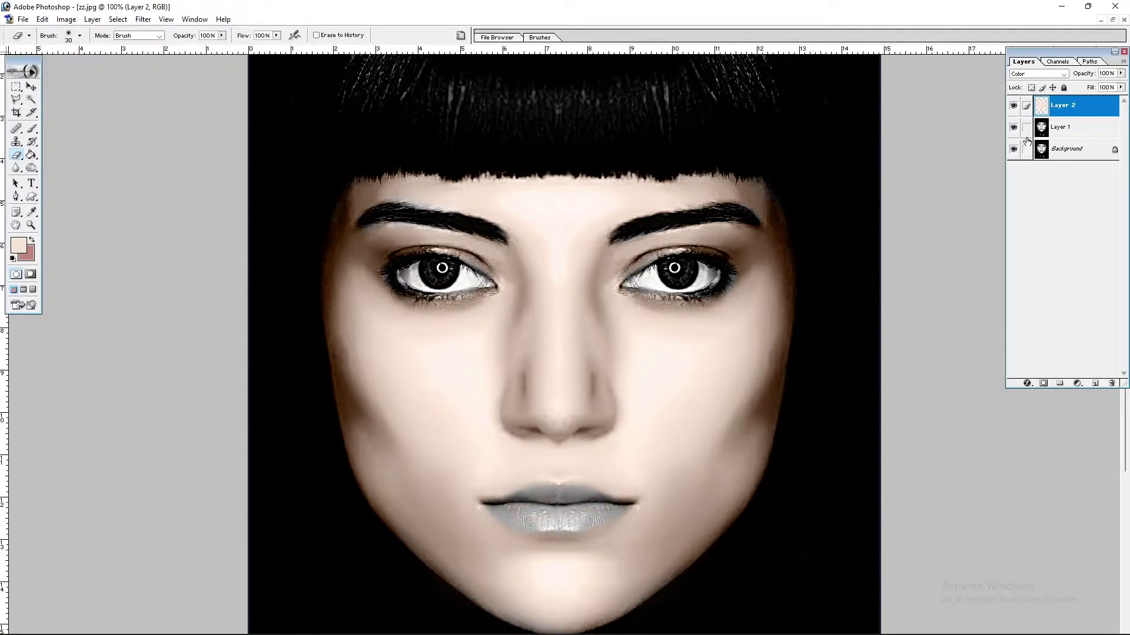
mouse_move(1013, 149)
left_mouse_down()
mouse_move(1013, 127)
mouse_move(1013, 143)
left_mouse_up()
Step: Choose a hot pink and brush it over the lips on a new Layer 3
left_click(18, 244)
key("Return")
left_click(27, 258)
left_click(989, 164)
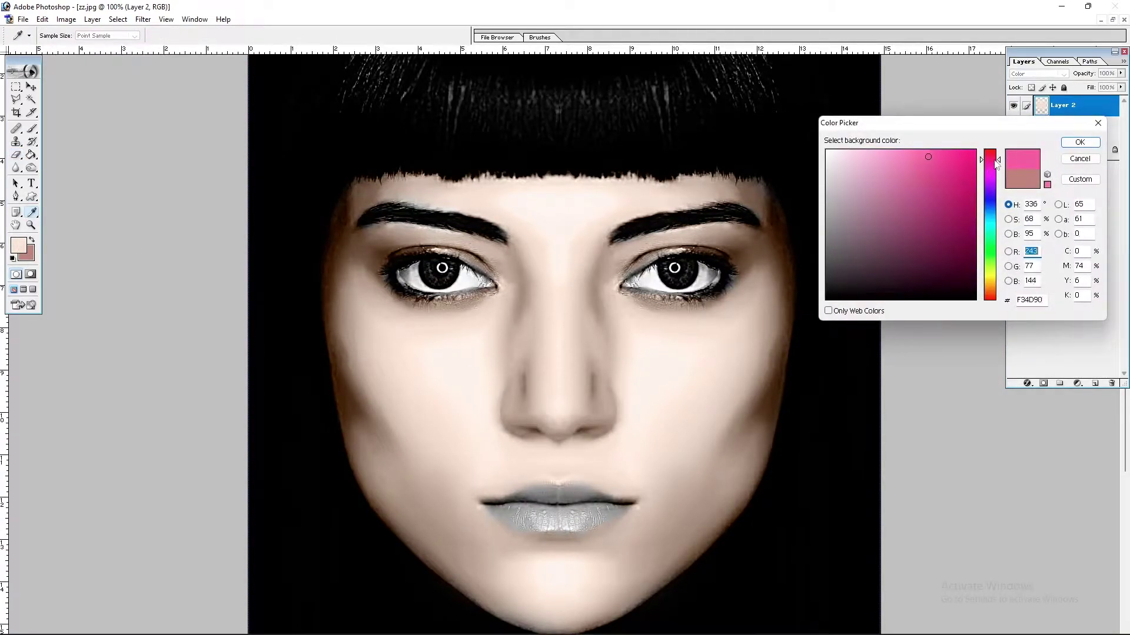
key("Return")
key("e")
left_click(1095, 383)
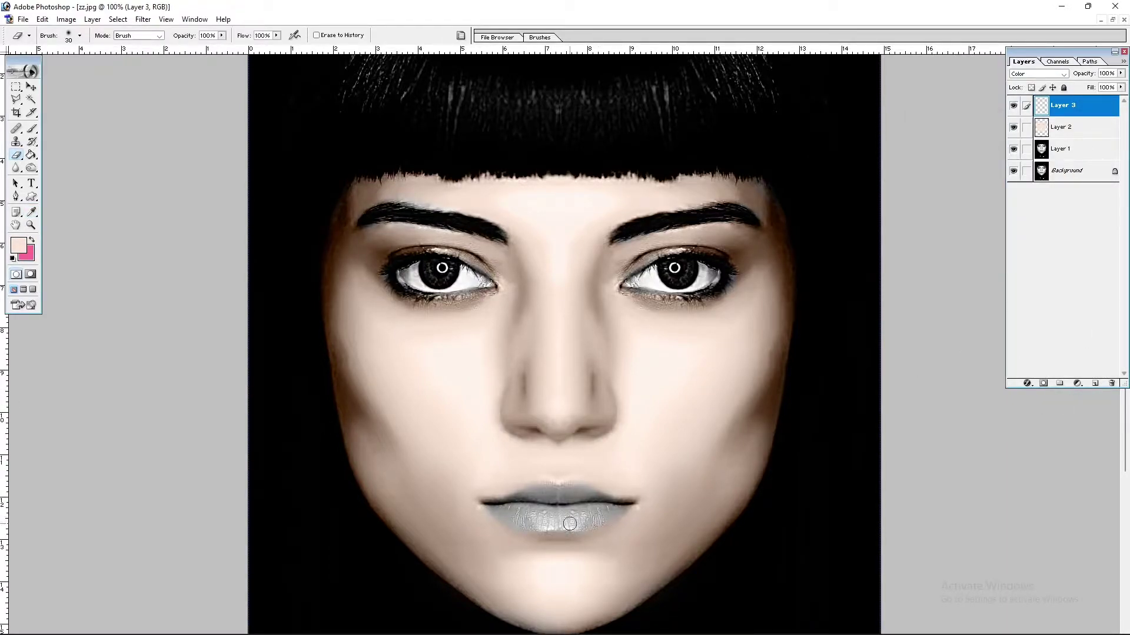
key("x")
key("b")
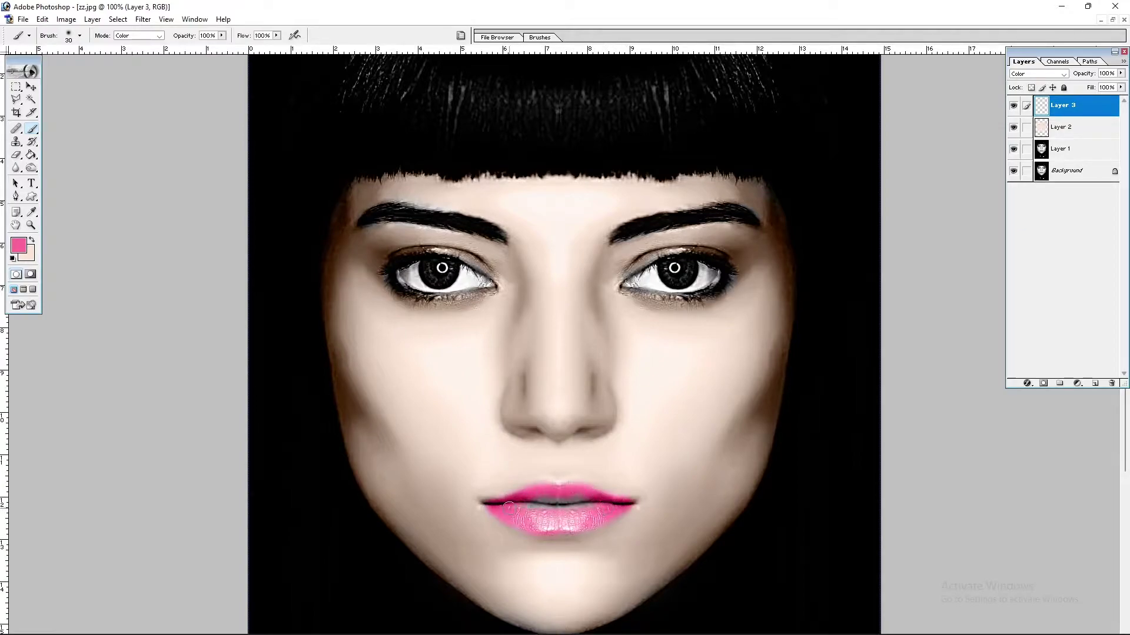
left_click_drag(553, 499, 548, 517)
Step: Tone down the lip pink's hue and lightness with Hue/Saturation
key("ctrl+u")
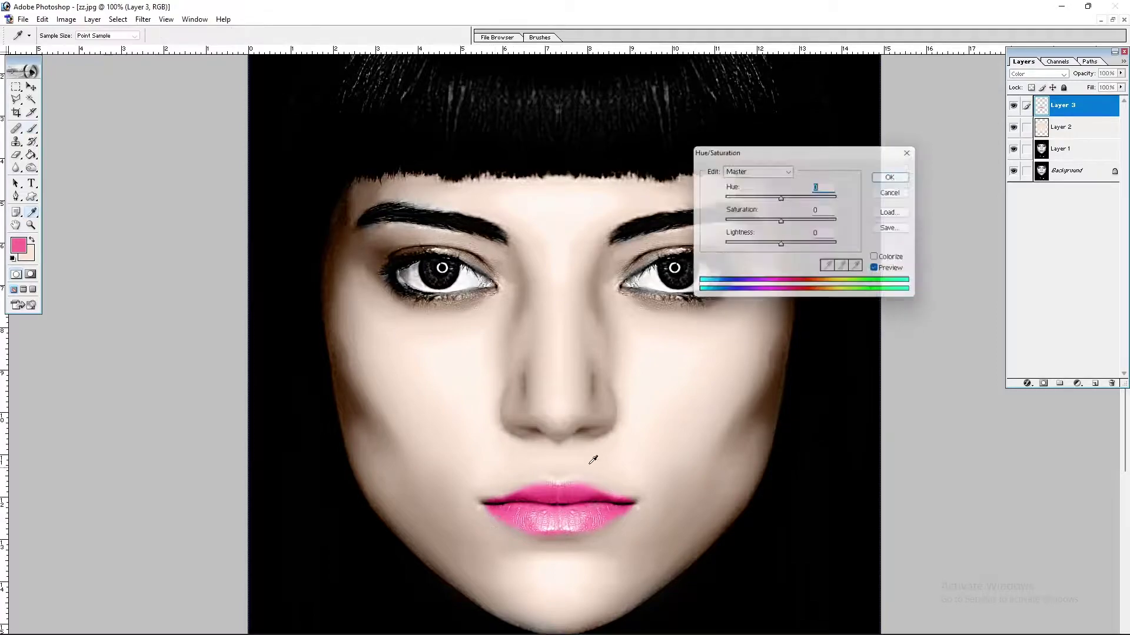
left_click_drag(783, 198, 773, 202)
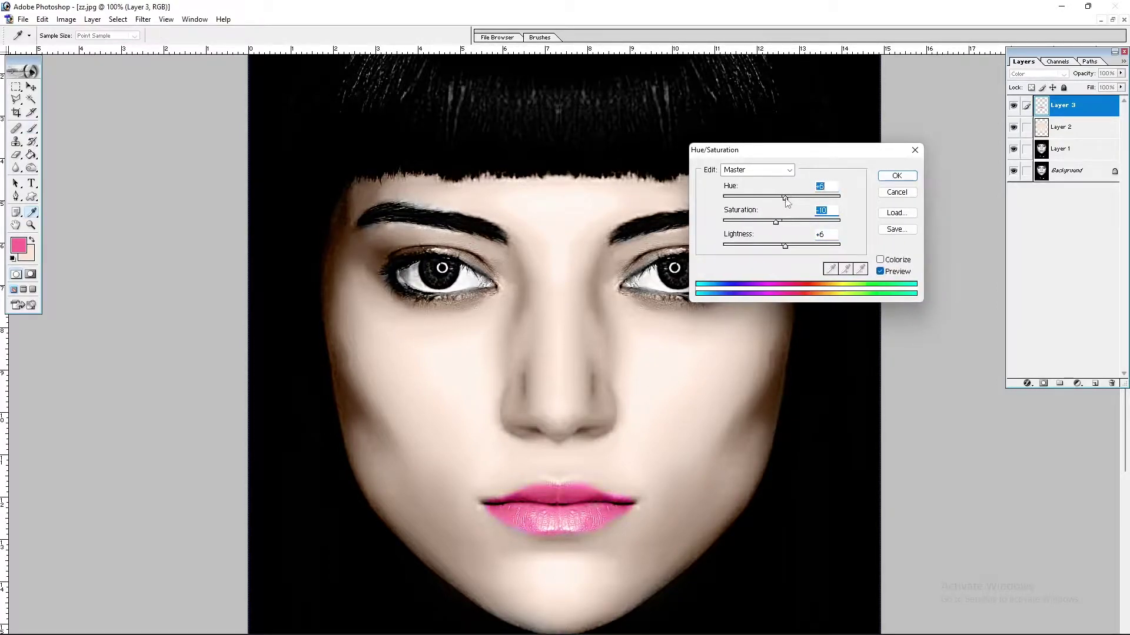
key("Return")
scroll(596, 320, "up", 3)
scroll(596, 319, "up", 1)
Step: Partly erase the skin tint from both eyelids at 55% eraser opacity
left_click(1059, 128)
key("e")
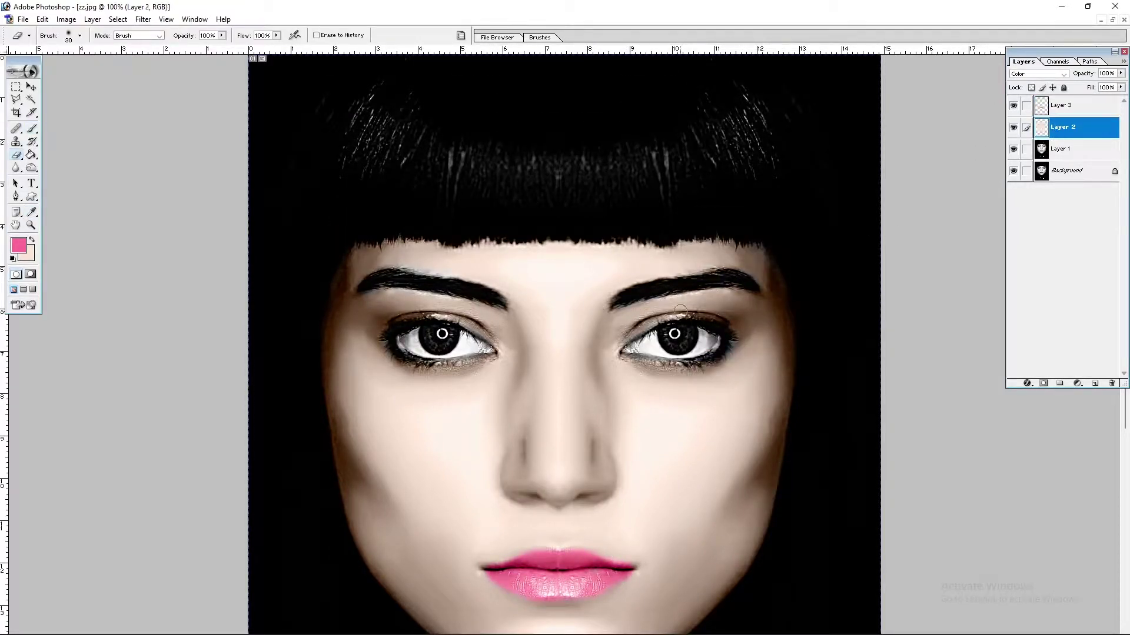
key("5")
key("5")
mouse_move(627, 329)
left_mouse_down()
mouse_move(694, 300)
mouse_move(624, 347)
left_mouse_up()
left_click_drag(393, 316, 362, 311)
Step: Add Layer 4 in Color blend mode with a green eyeshadow colour
left_click(1095, 383)
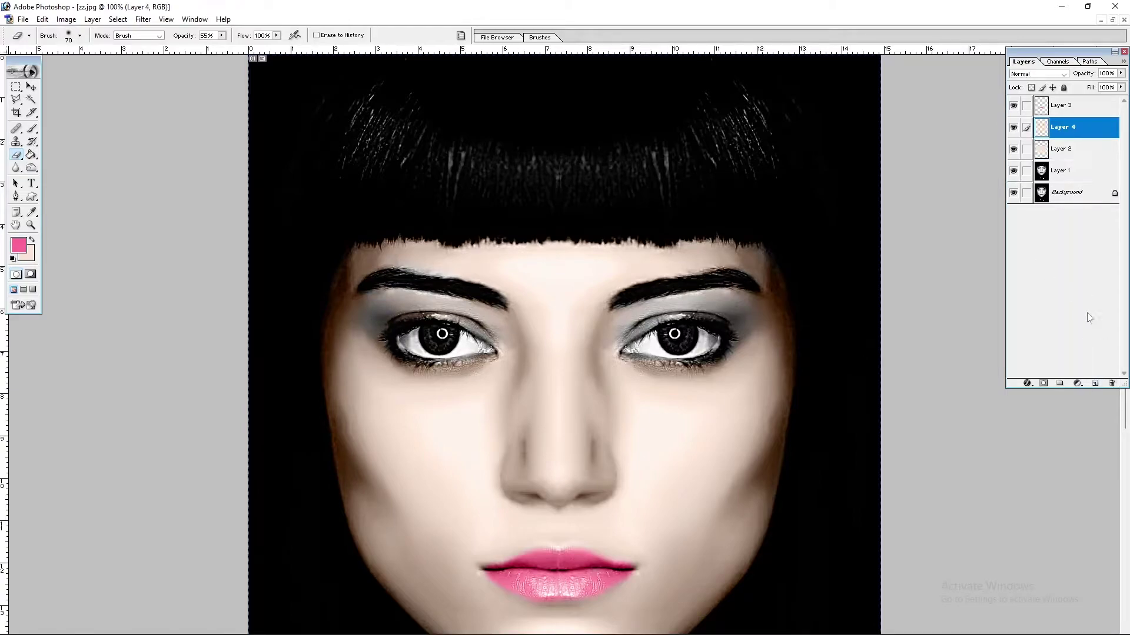
key("b")
left_click(32, 257)
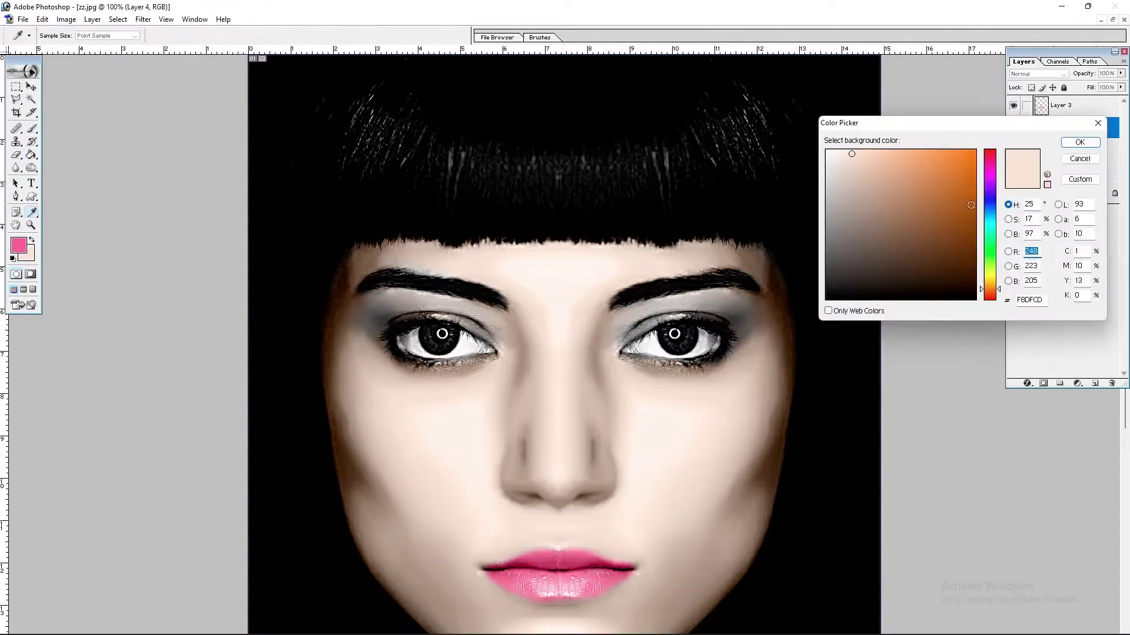
left_click(988, 238)
left_click(1079, 143)
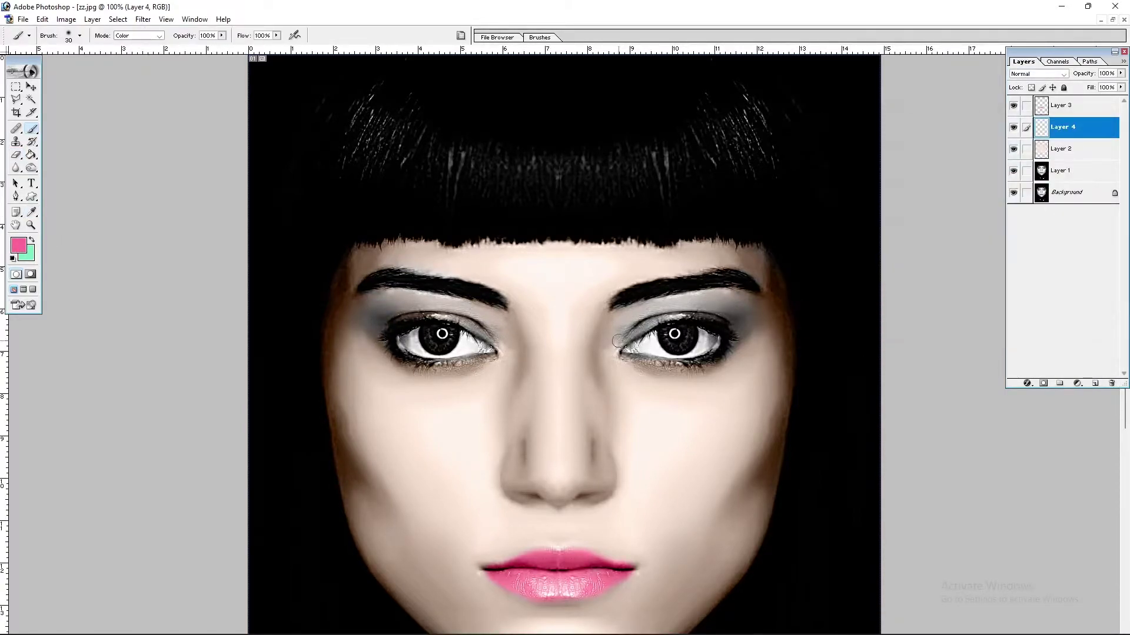
left_click(1037, 73)
left_click(1017, 259)
Step: Paint green eyeshadow over both upper eyelids, undoing a stray pink stroke
mouse_move(661, 321)
left_mouse_down()
mouse_move(632, 332)
mouse_move(706, 306)
mouse_move(753, 309)
mouse_move(613, 347)
left_mouse_up()
key("ctrl+z")
key("c")
key("x")
key("b")
mouse_move(485, 337)
left_mouse_down()
mouse_move(409, 303)
mouse_move(377, 323)
mouse_move(409, 346)
left_mouse_up()
Step: Lighten the green eyeshadow with Hue/Saturation
key("ctrl+u")
left_click_drag(781, 244, 825, 245)
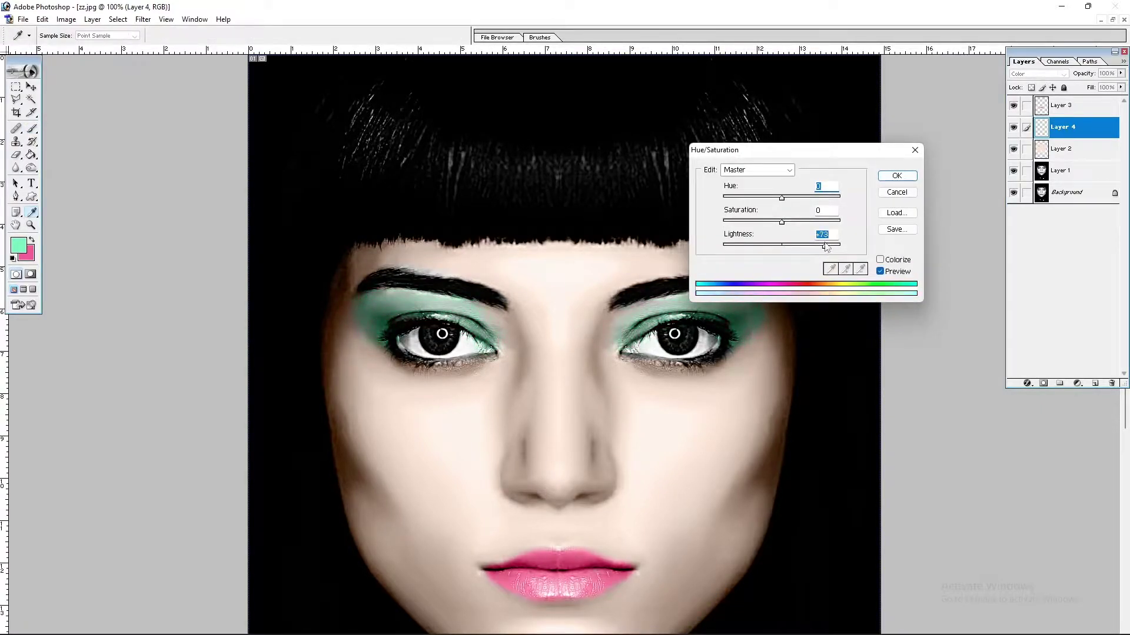
key("Return")
key("e")
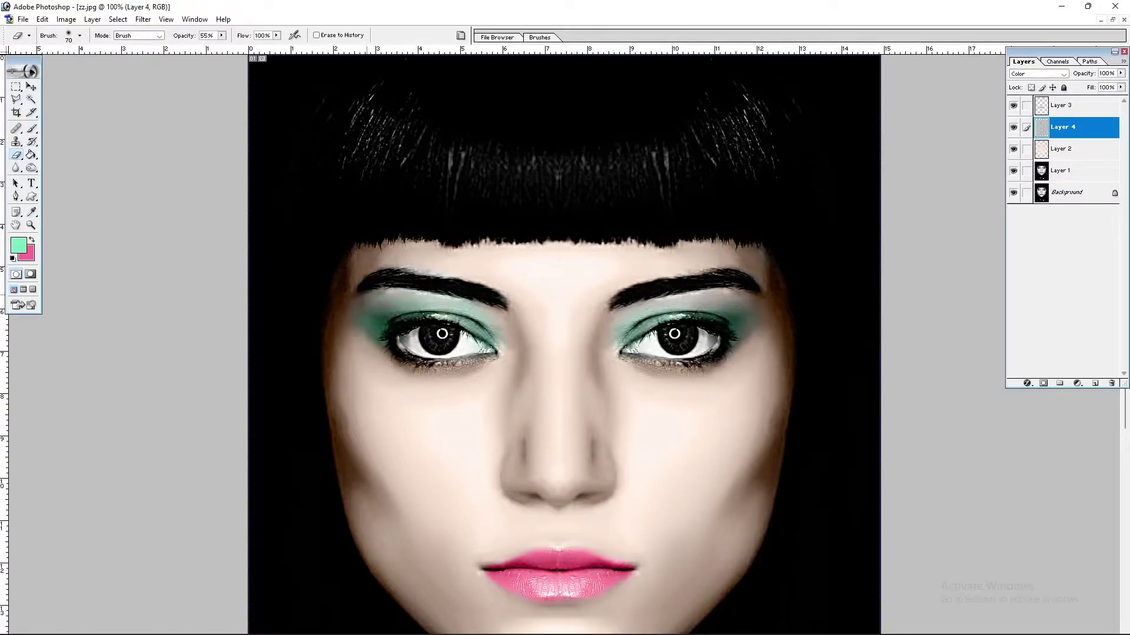
Step: Fade the eyeshadow at the left eye's outer corner and toggle Layer 2 between Normal and Color
left_click_drag(390, 366, 343, 326)
key("alt+bracketleft")
key("b")
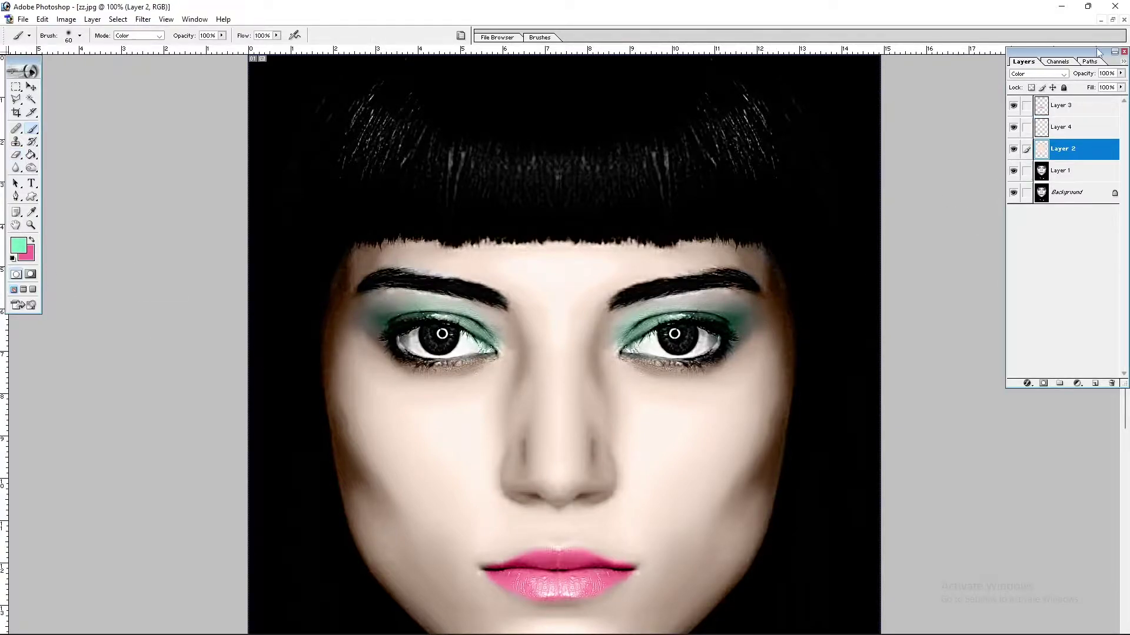
left_click(1038, 74)
left_click(715, 446, "alt")
left_click(1052, 74)
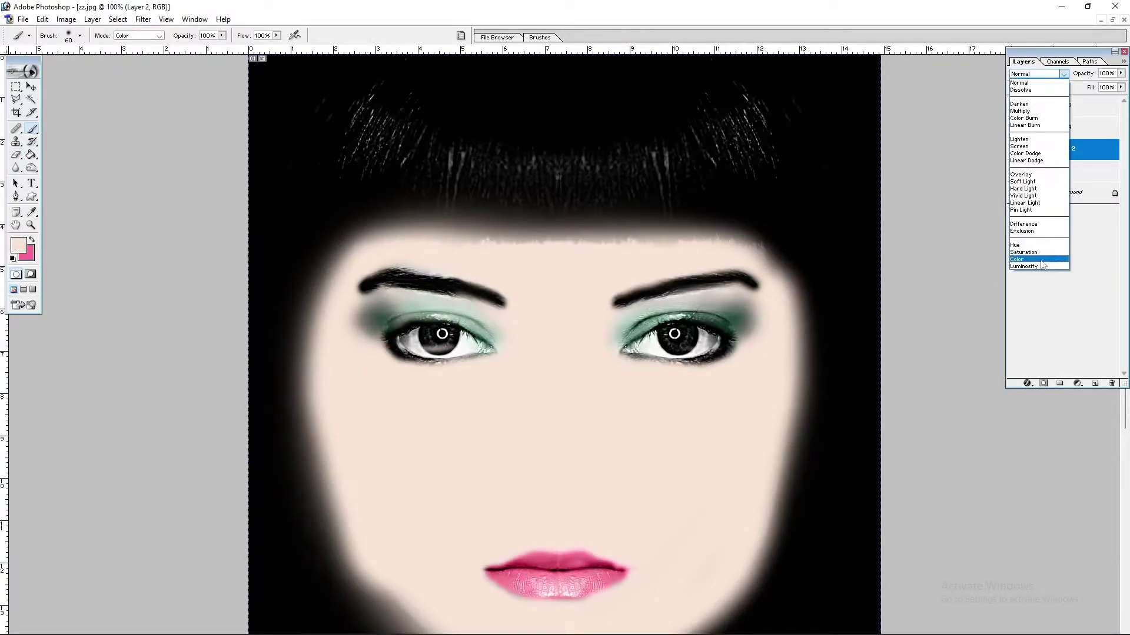
left_click(1041, 259)
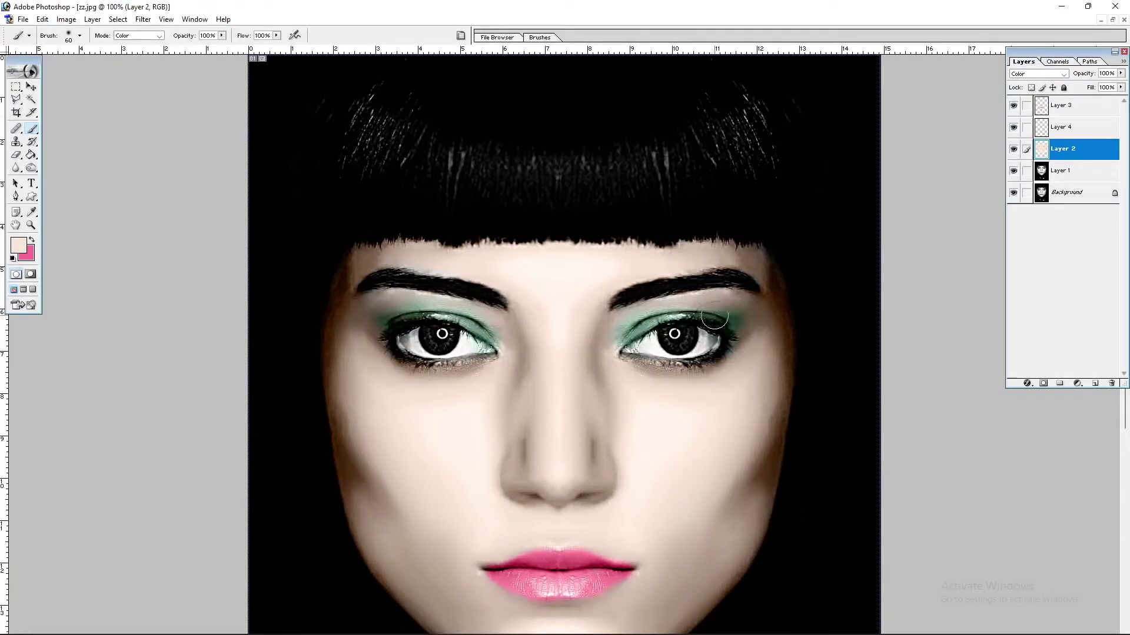
Step: Trial the Layer 4 eyeshadow in Normal mode, then return it to Color blending
key("v")
left_click(1062, 127)
left_click(1038, 74)
left_click(1020, 82)
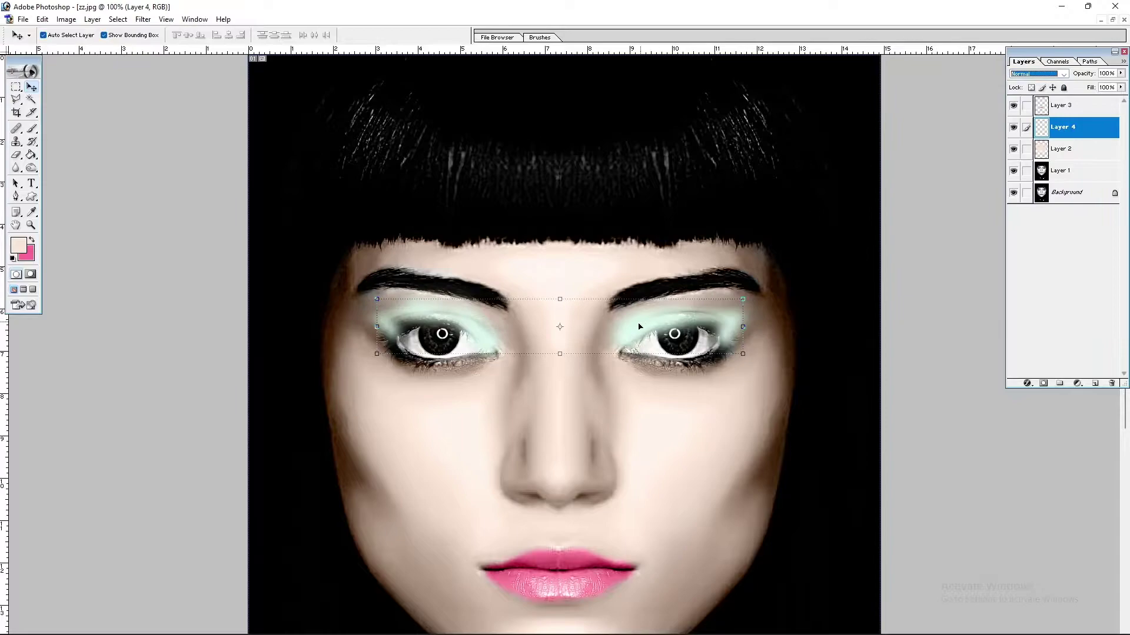
key("b")
left_click(636, 333, "alt")
left_click(1038, 74)
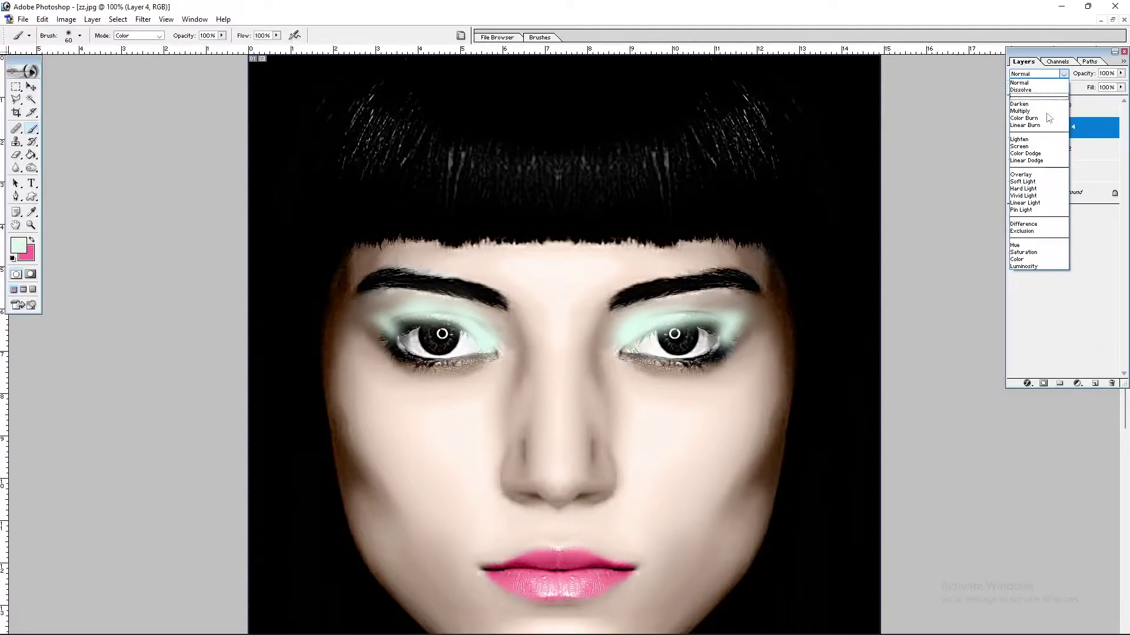
left_click(1021, 258)
left_click(675, 314)
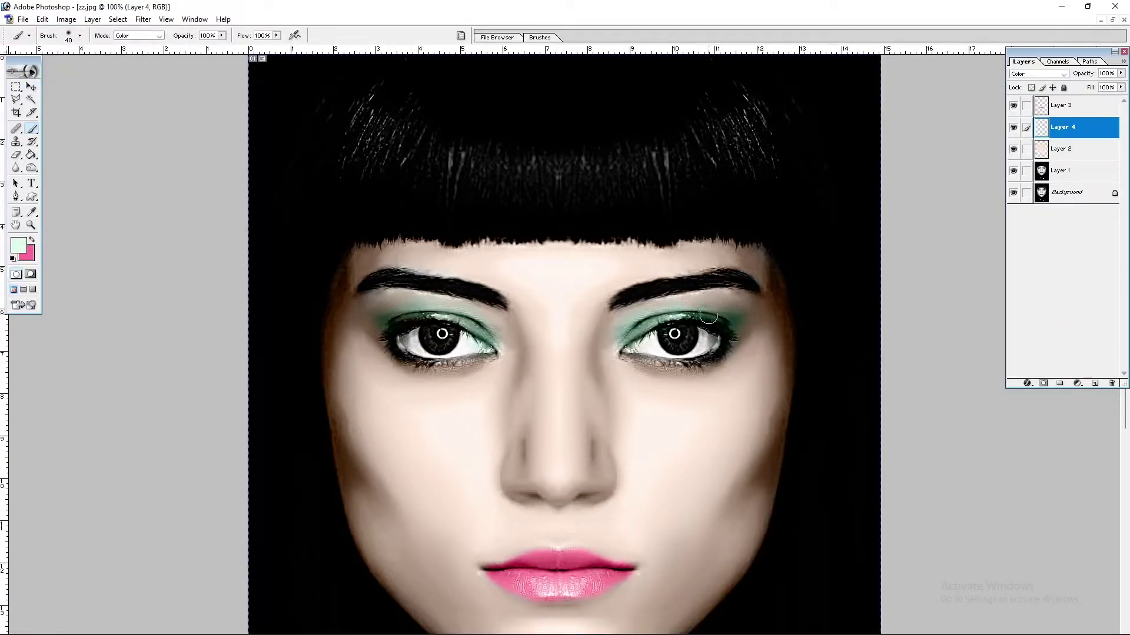
Step: Add green at the left eye's outer corner and burn the lower lash line at 66% exposure
left_click_drag(374, 321, 380, 333)
key("ctrl+plus")
key("ctrl+plus")
key("bracketleft")
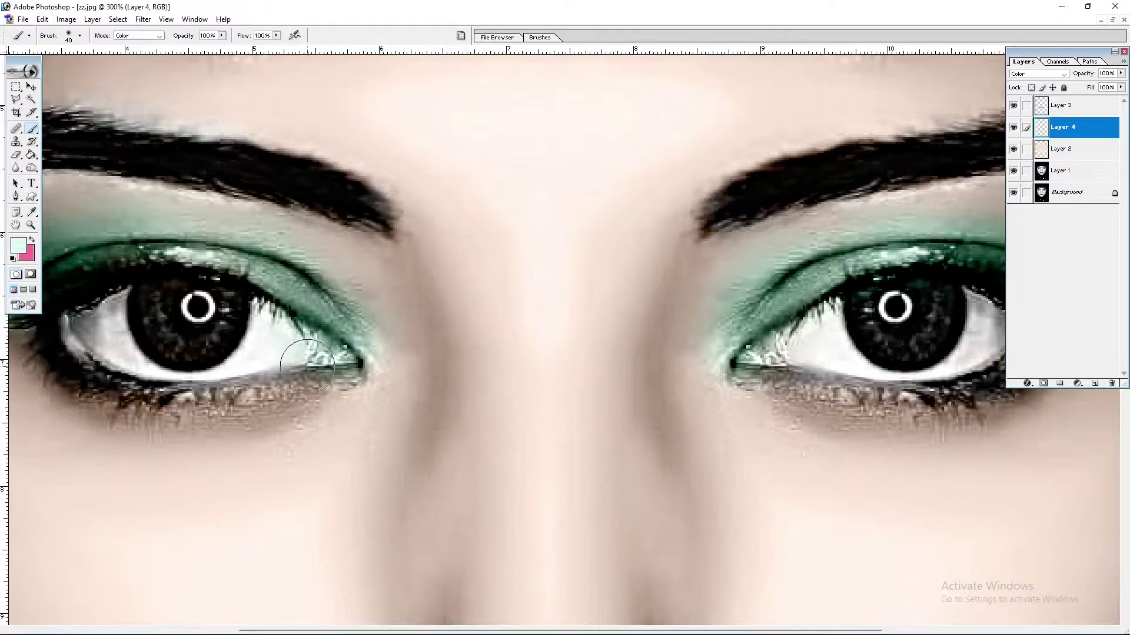
key("o")
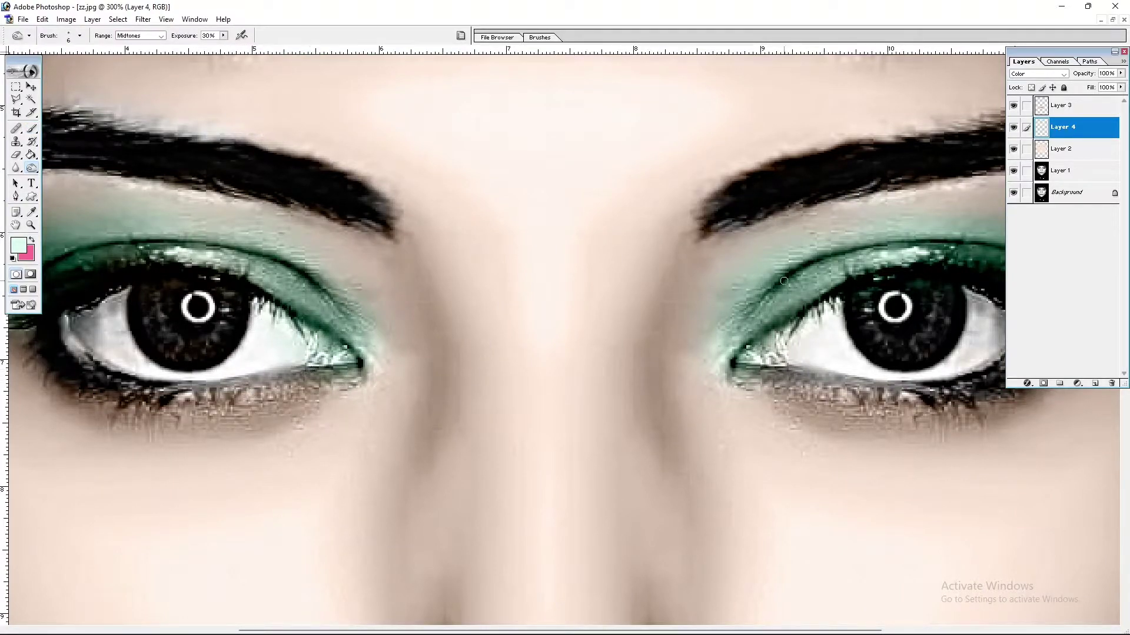
key("alt+bracketleft")
key("alt+bracketleft")
key("alt+bracketleft")
key("6")
key("6")
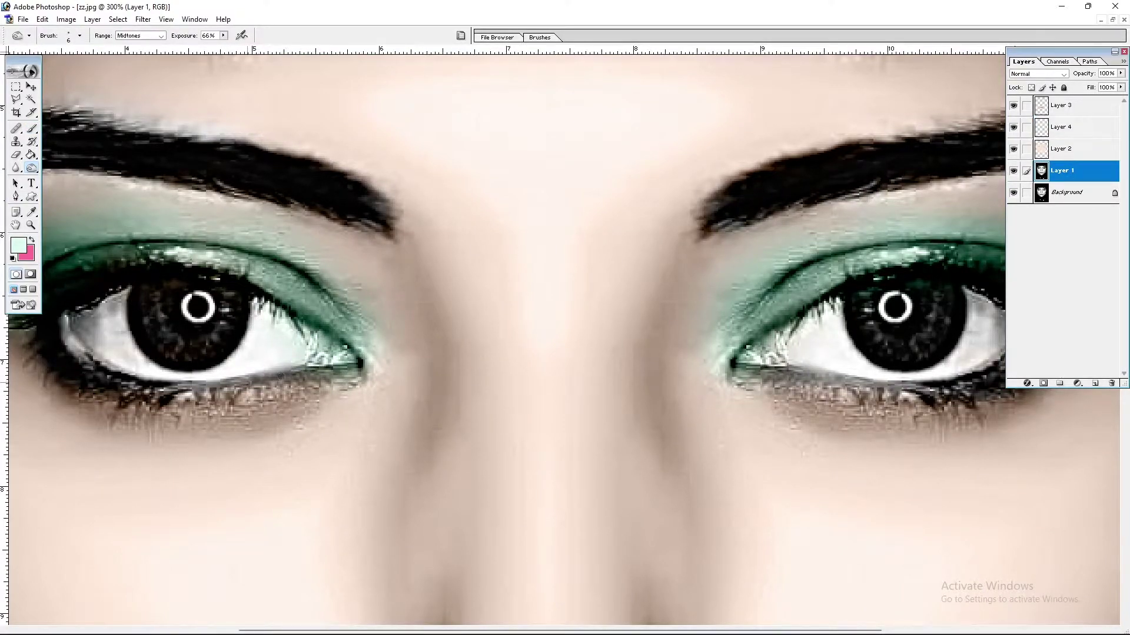
mouse_move(223, 386)
left_mouse_down()
mouse_move(294, 379)
mouse_move(118, 388)
mouse_move(65, 317)
left_mouse_up()
left_click_drag(906, 383, 853, 385)
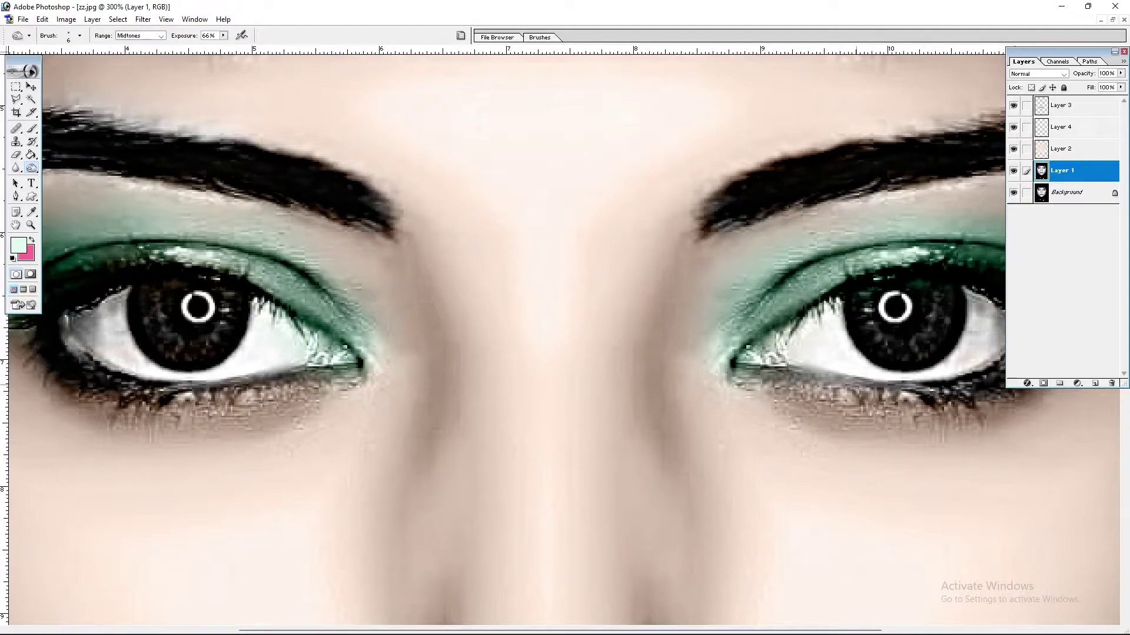
Step: Paint green over the irises with a brush enlarged to 40 px
key("b")
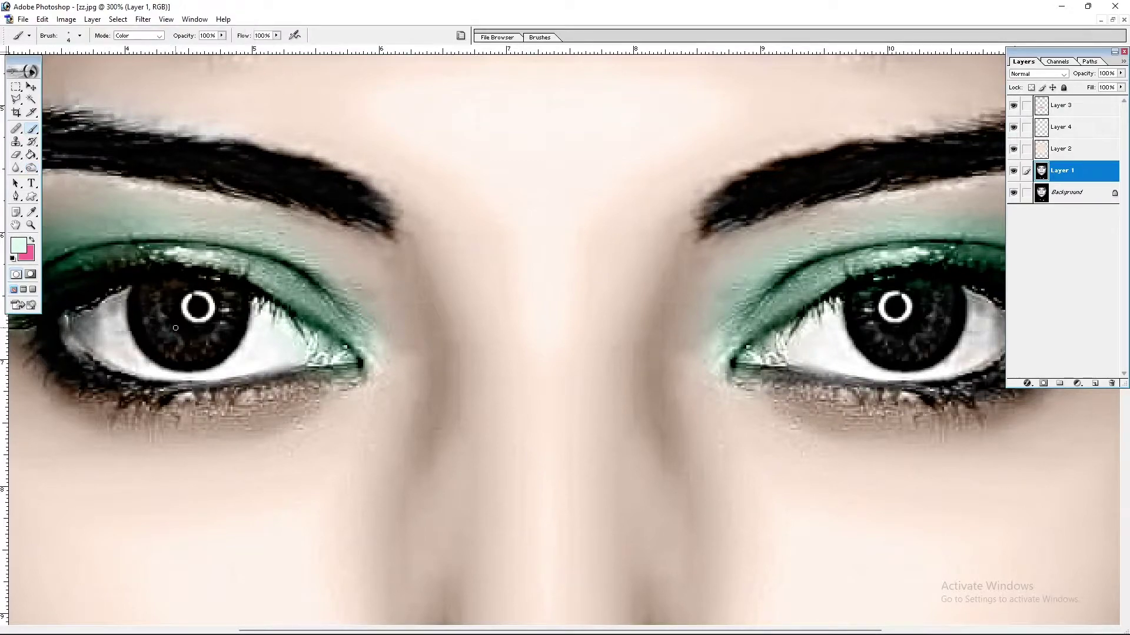
key("bracketright")
key("bracketright")
key("bracketright")
mouse_move(155, 302)
left_mouse_down()
mouse_move(218, 336)
mouse_move(176, 306)
left_mouse_up()
mouse_move(888, 306)
left_mouse_down()
mouse_move(925, 320)
mouse_move(875, 325)
mouse_move(901, 316)
left_mouse_up()
Step: Deepen the iris green on Layer 4 and tint the eye corners faint pink at 11% opacity
left_click(1061, 127)
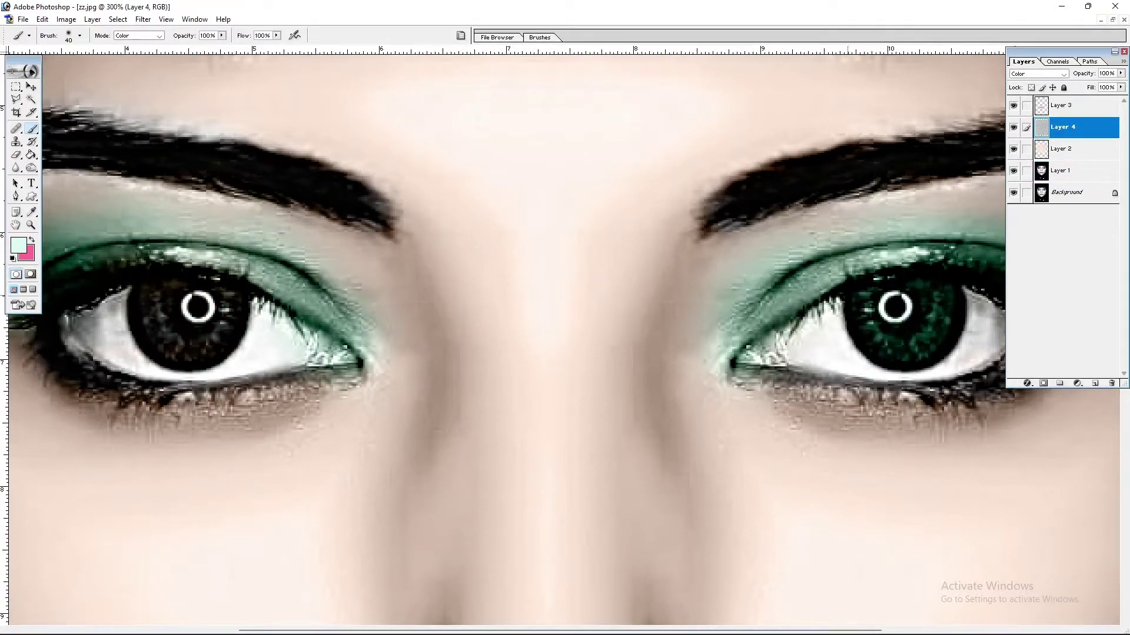
left_click_drag(168, 311, 218, 309)
key("x")
key("1")
key("1")
left_click_drag(73, 336, 294, 350)
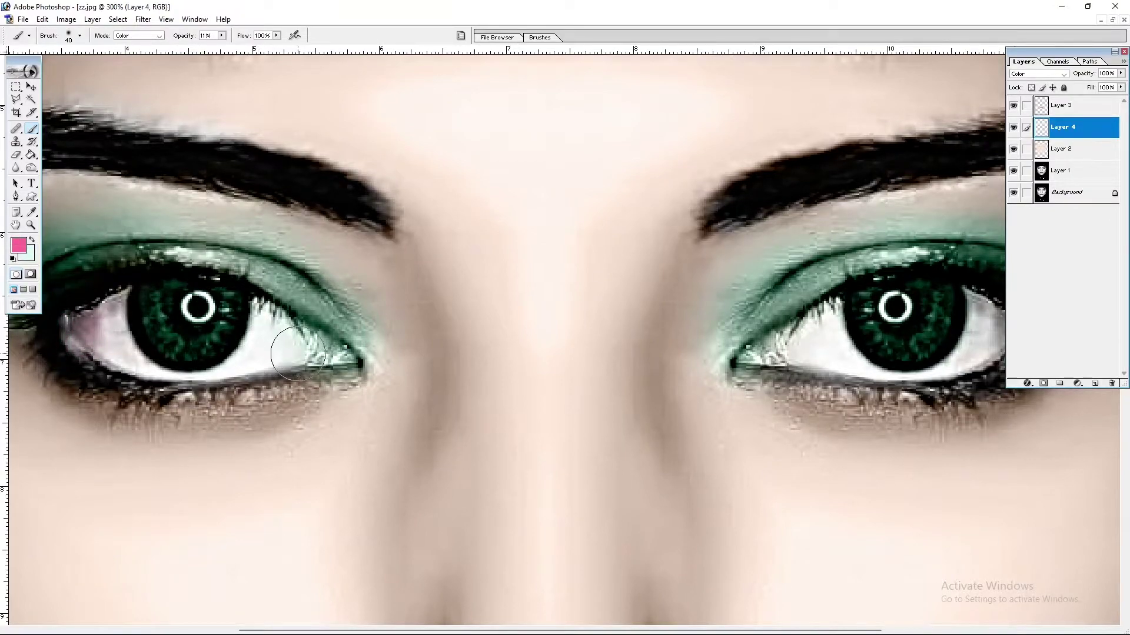
mouse_move(782, 348)
left_mouse_down()
mouse_move(800, 330)
mouse_move(677, 336)
left_mouse_up()
Step: Erase stray pink from the eye white and check the whole portrait
key("e")
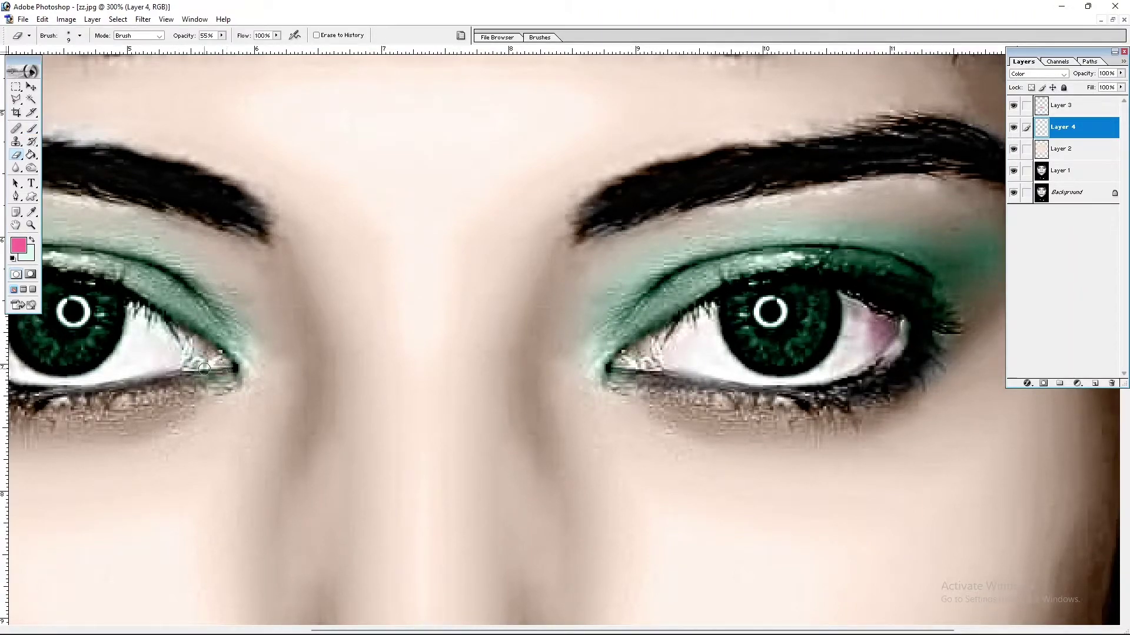
left_click(685, 346)
key("b")
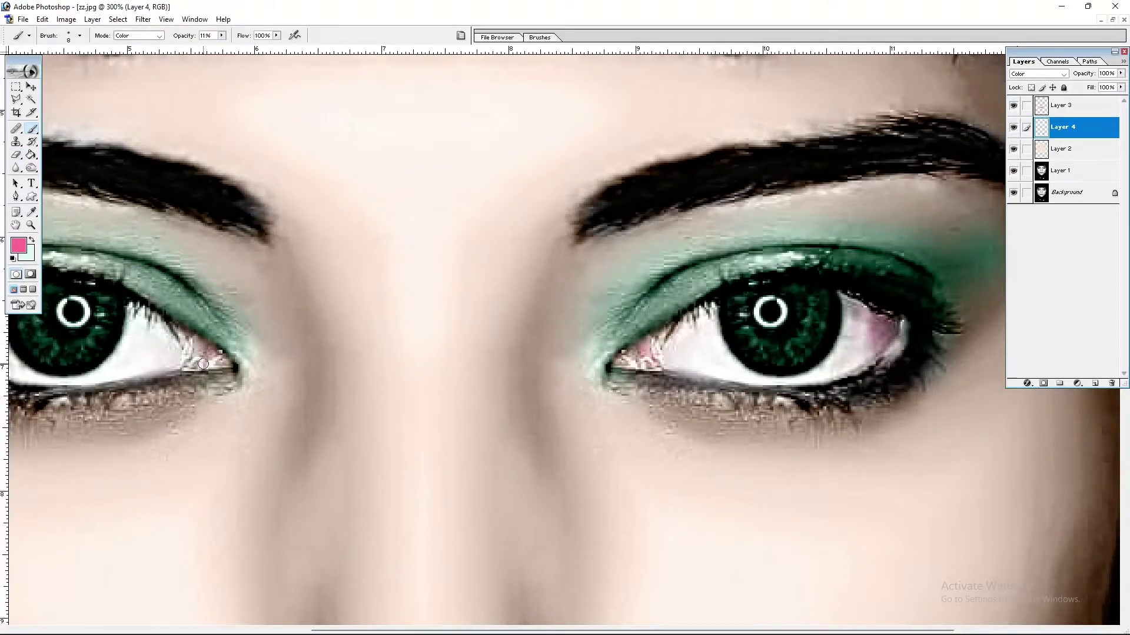
key("ctrl+0")
key("ctrl+plus")
key("ctrl+plus")
key("ctrl+plus")
Step: Dodge and blur the pink tint at the right eye's corner
scroll(712, 227, "up", 5)
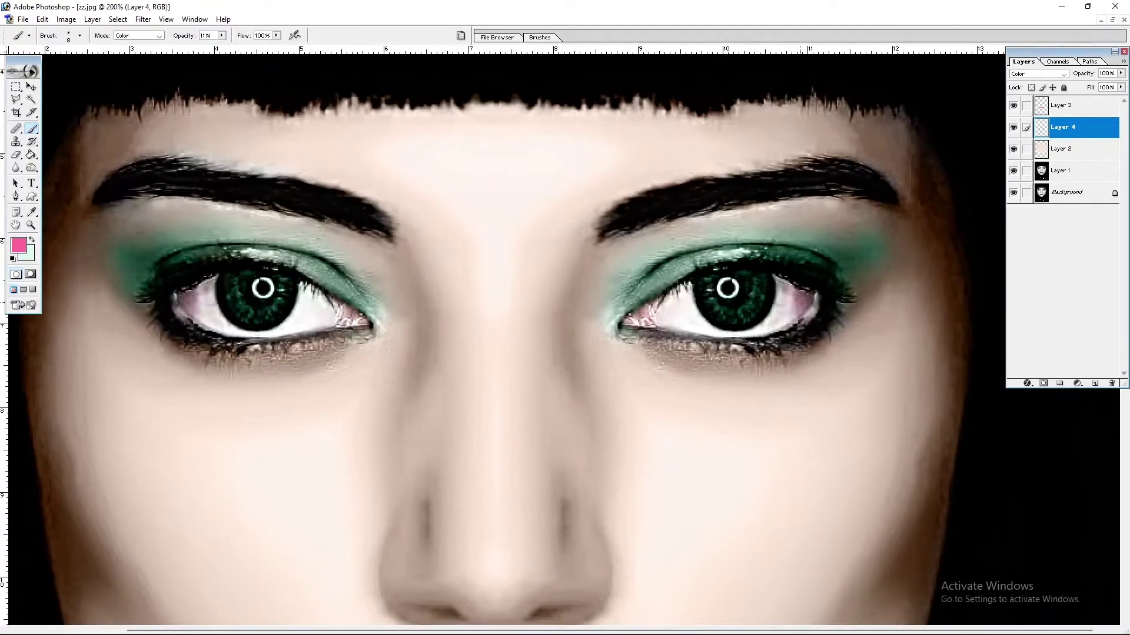
key("v")
key("o")
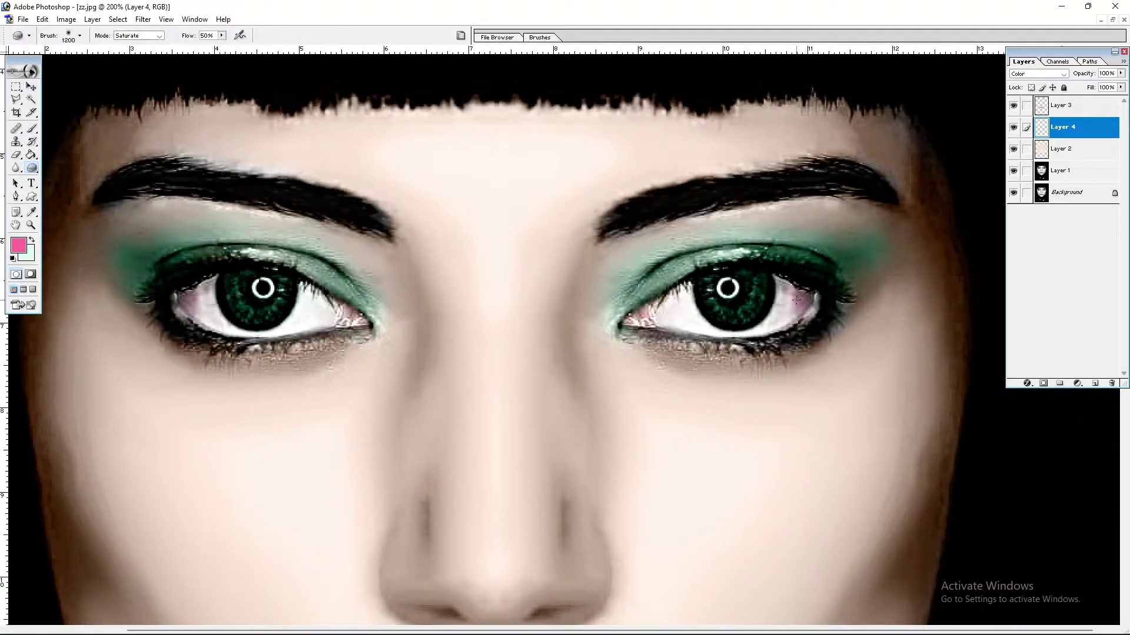
mouse_move(783, 297)
left_mouse_down()
mouse_move(794, 302)
mouse_move(779, 315)
left_mouse_up()
key("b")
left_click(787, 303, "alt")
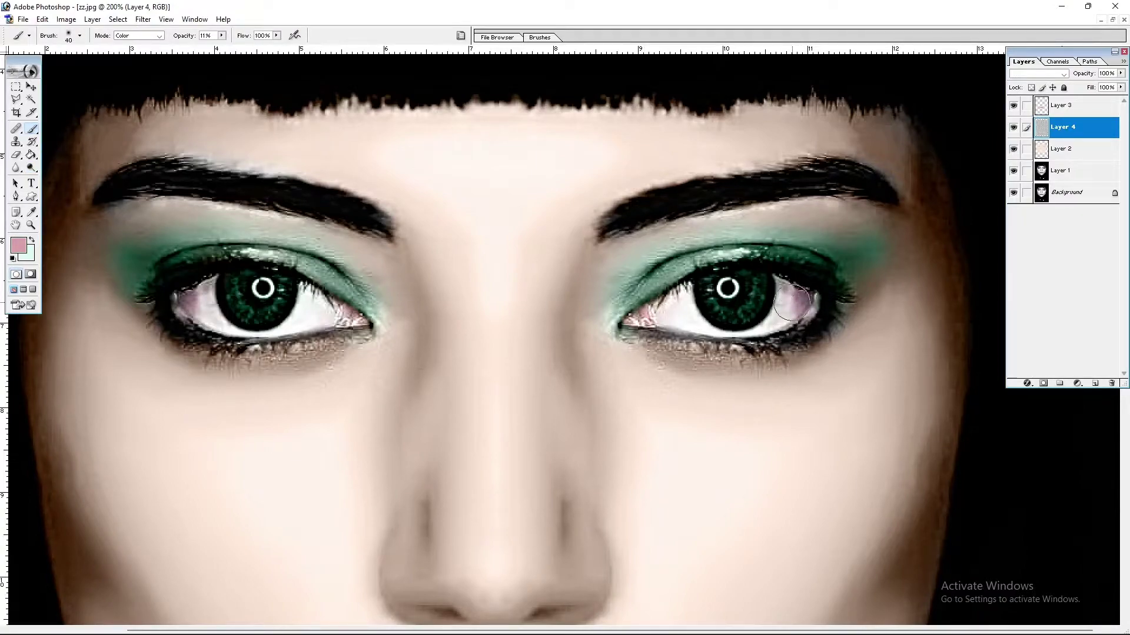
key("r")
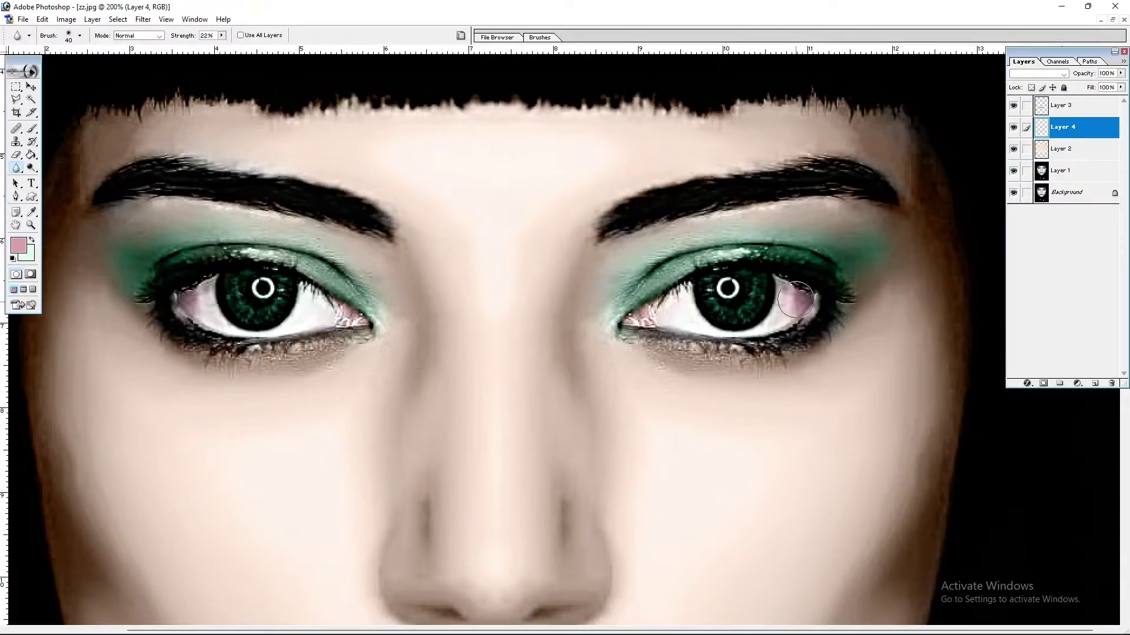
left_click_drag(795, 297, 795, 300)
Step: Zoom out to the whole face, select Layer 2 and choose a pale pink foreground colour
key("e")
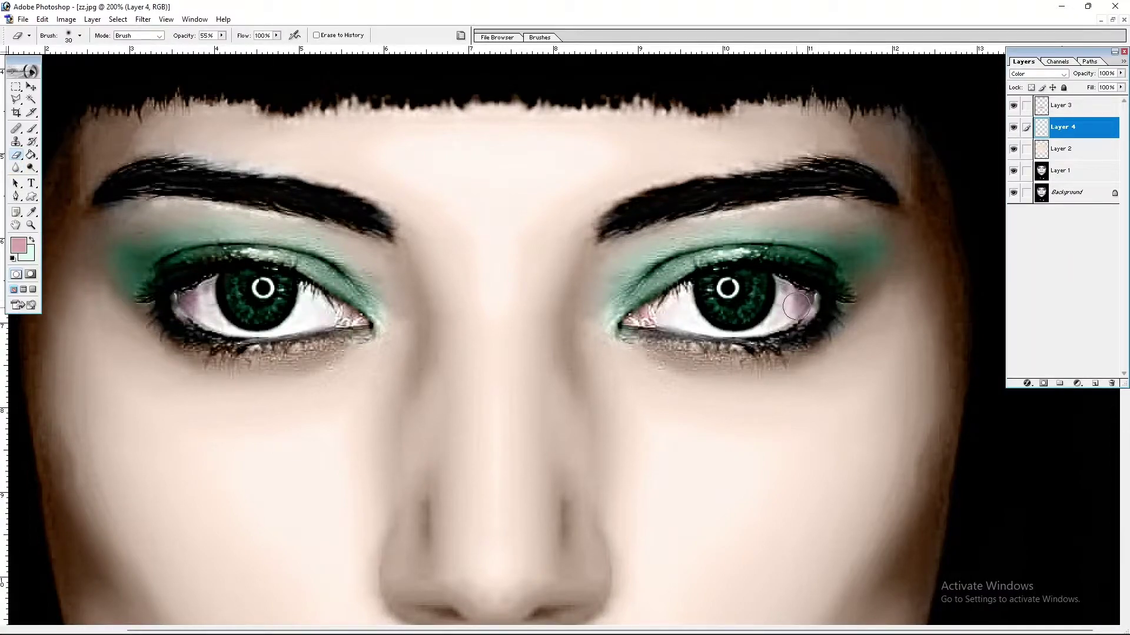
key("ctrl+minus")
key("ctrl+minus")
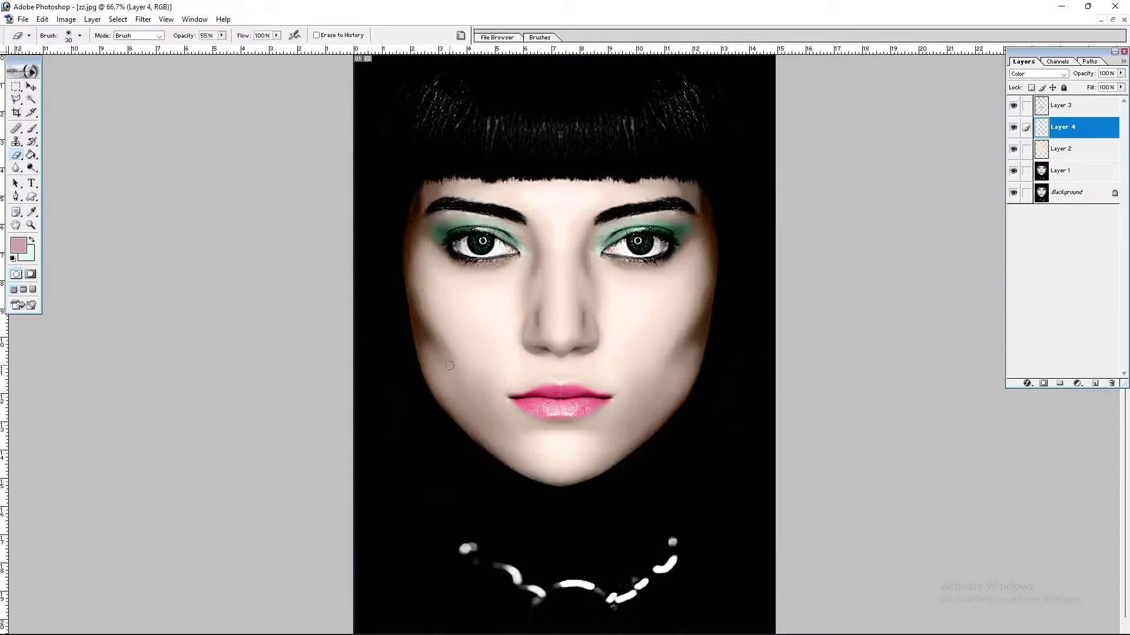
left_click(25, 245)
left_click(695, 247)
left_click(1081, 141)
key("alt+bracketleft")
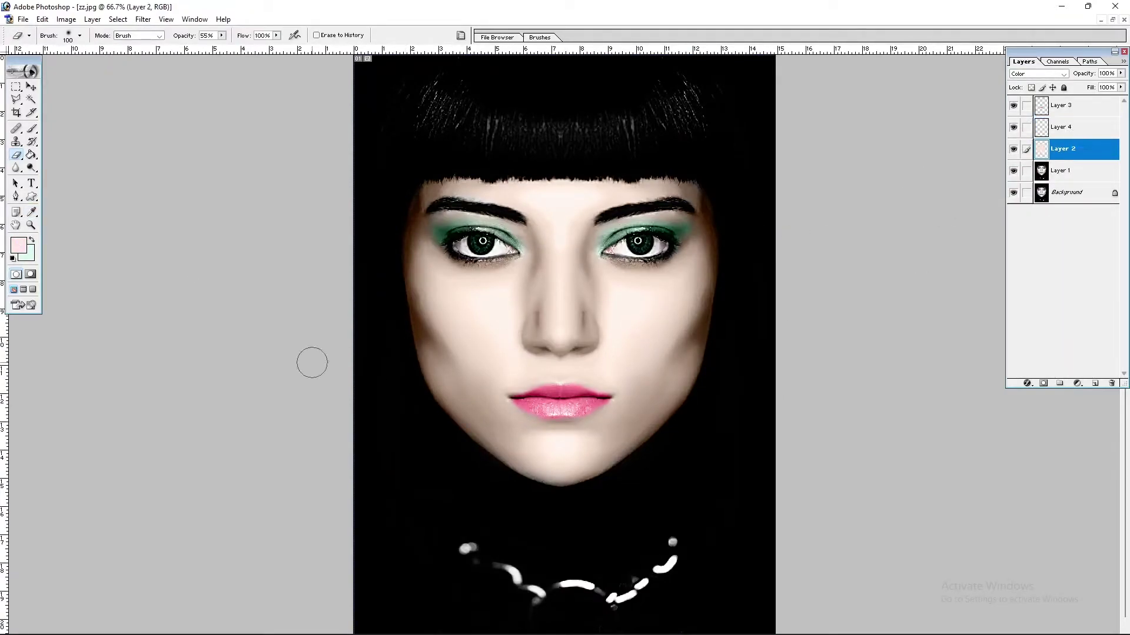
key("i")
left_click(18, 245)
Step: Confirm a saturated pink and add Layer 5 at the top of the stack
left_click(878, 153)
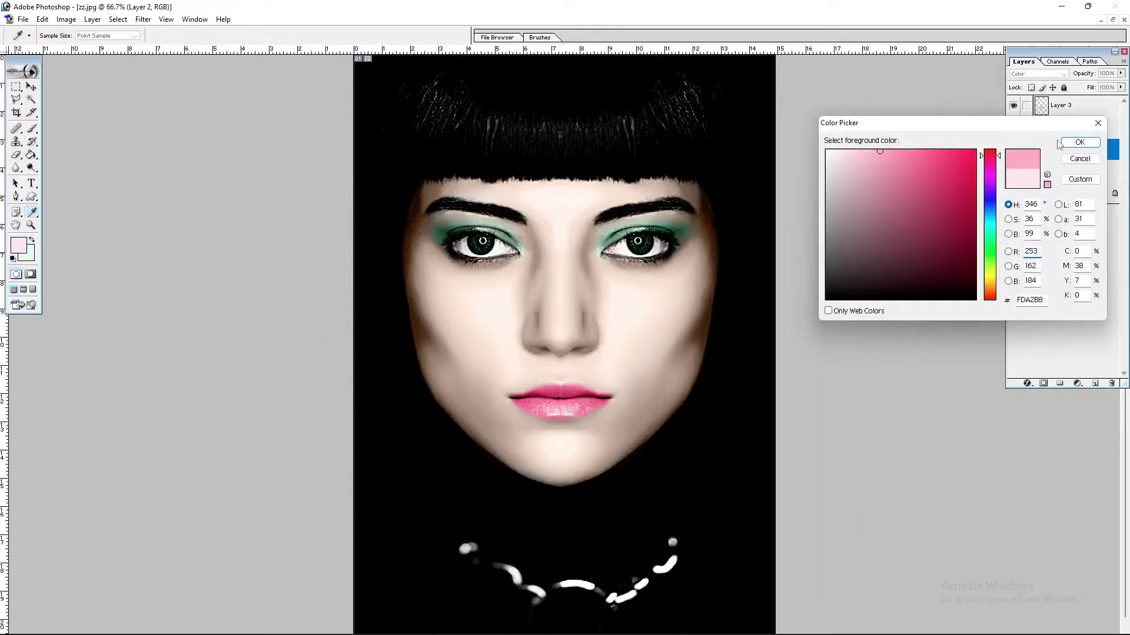
left_click(1079, 142)
key("e")
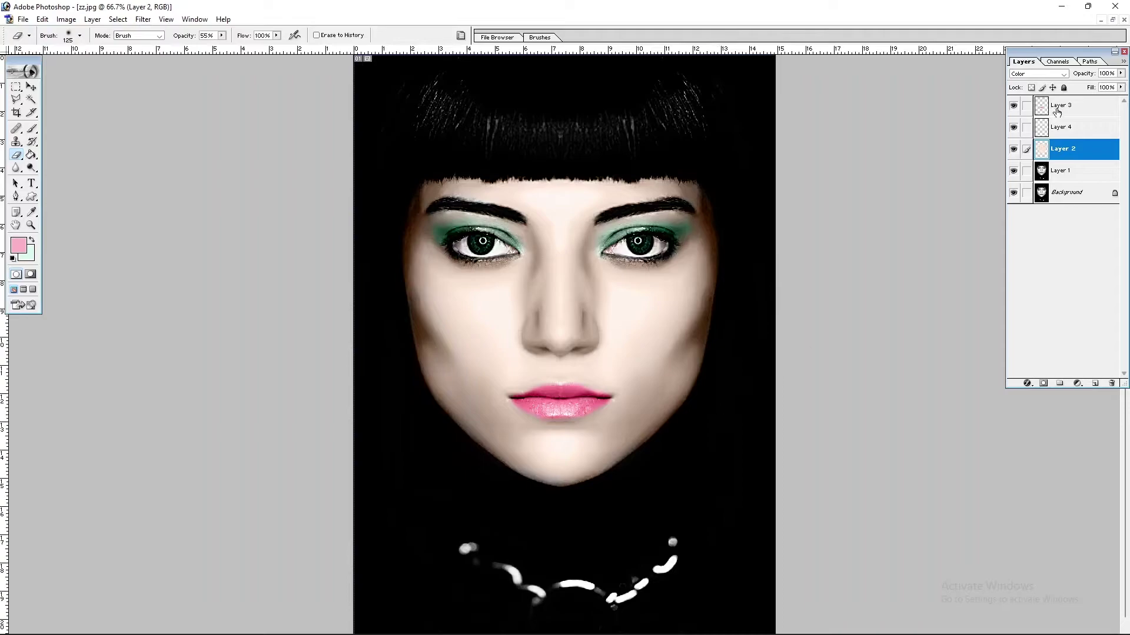
left_click(1095, 383)
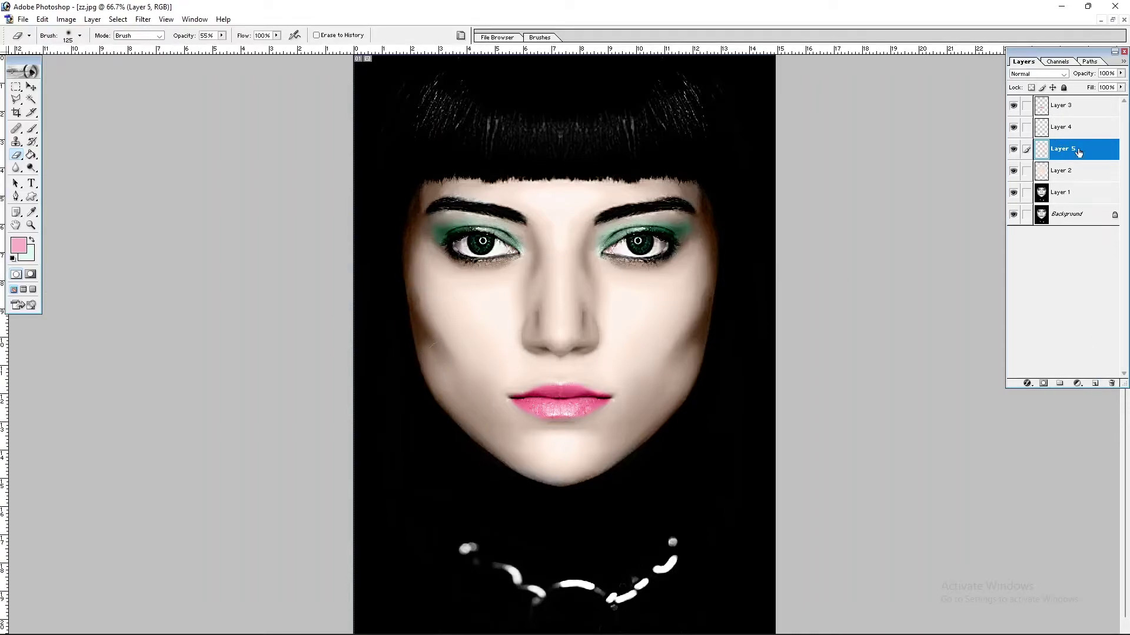
left_click_drag(1070, 153, 1064, 101)
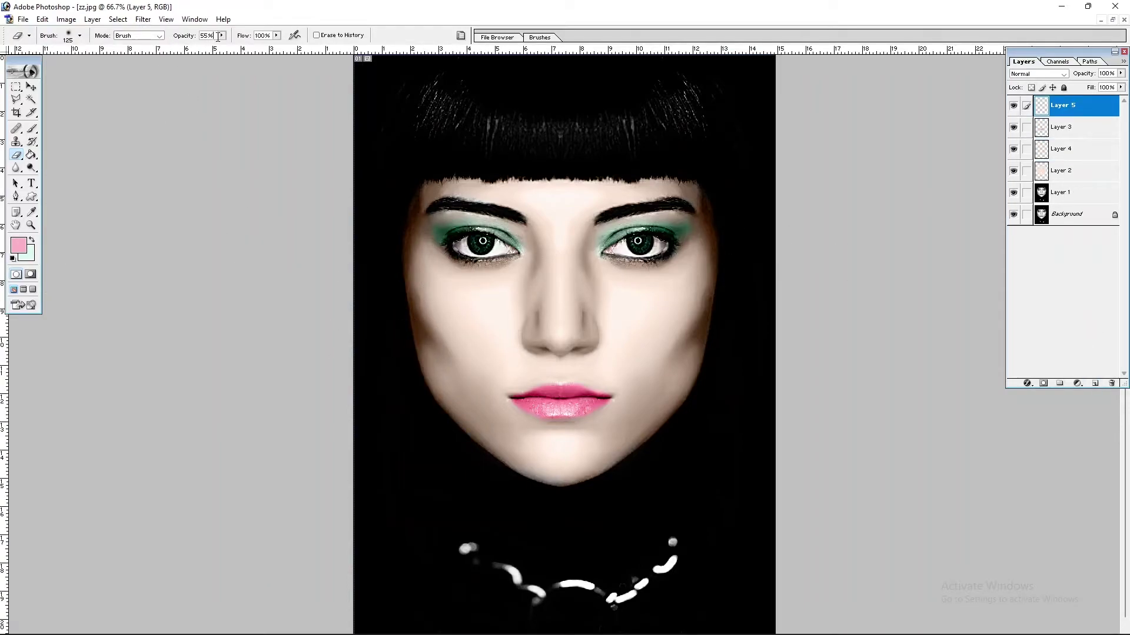
Step: Brush pink blush onto both cheeks at 33% and set Layer 5 to Color mode
left_click(18, 245)
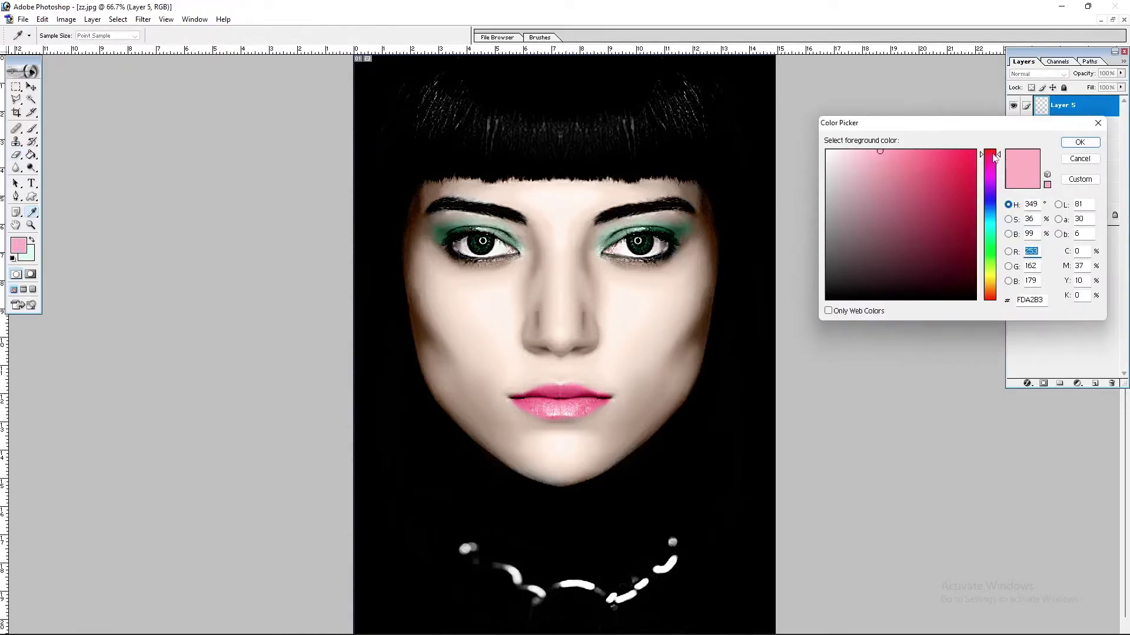
left_click(1079, 142)
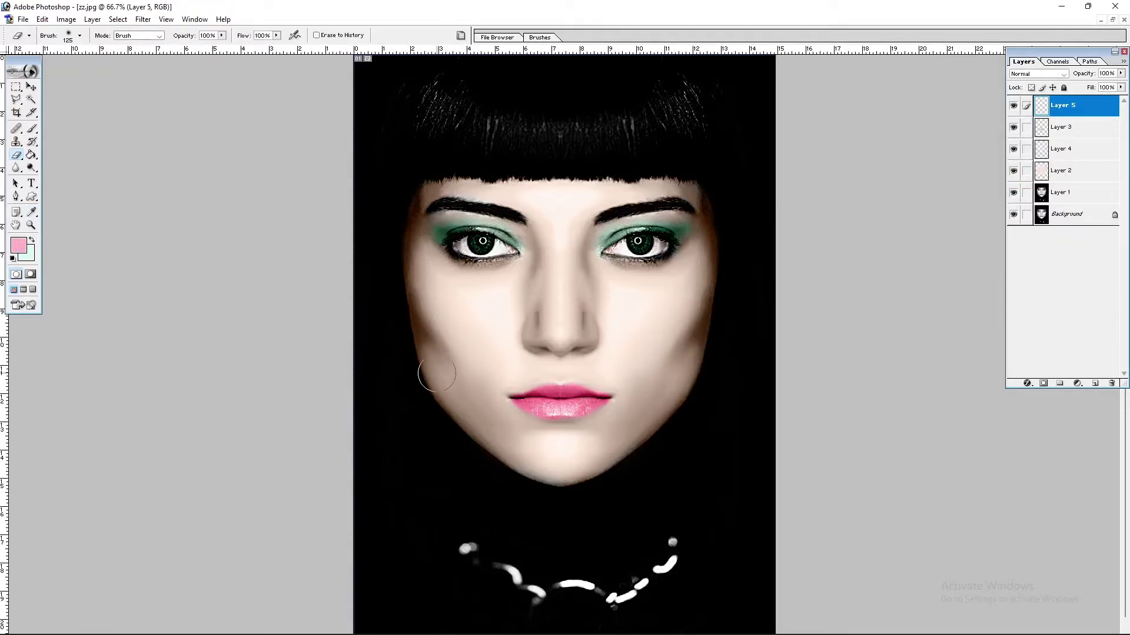
left_click(32, 129)
mouse_move(412, 297)
left_mouse_down()
mouse_move(429, 327)
mouse_move(404, 290)
mouse_move(459, 424)
left_mouse_up()
key("3")
key("3")
mouse_move(727, 253)
left_mouse_down()
mouse_move(726, 294)
mouse_move(670, 390)
mouse_move(676, 411)
left_mouse_up()
left_click(1036, 74)
left_click(1035, 259)
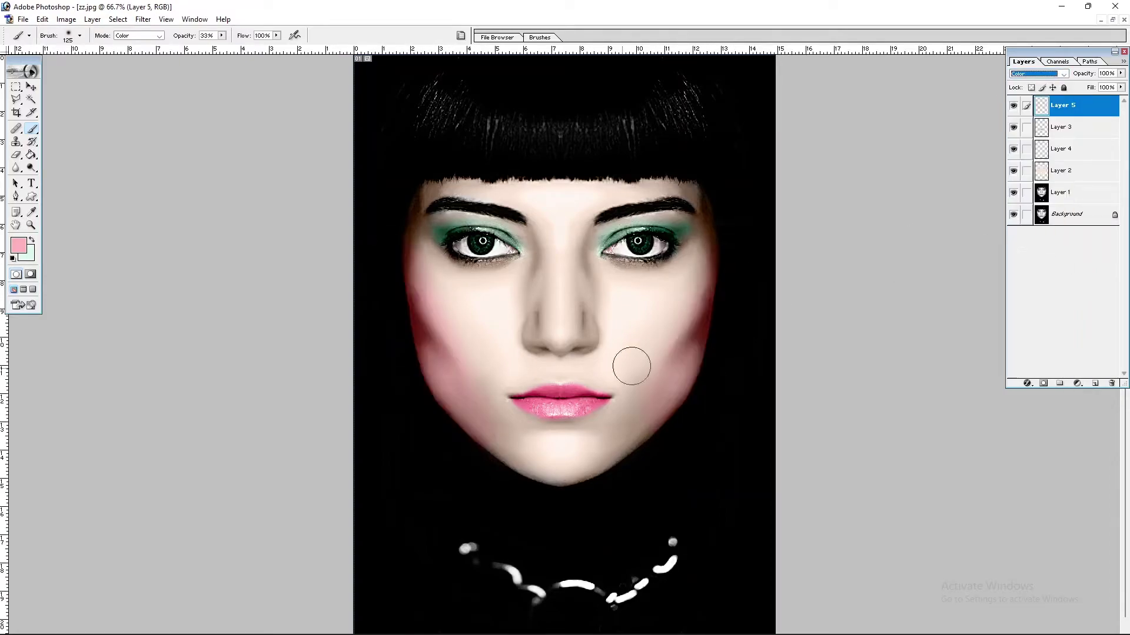
Step: Lighten the cheek blush and boost the skin colour's saturation with Hue/Saturation
key("v")
key("ctrl+u")
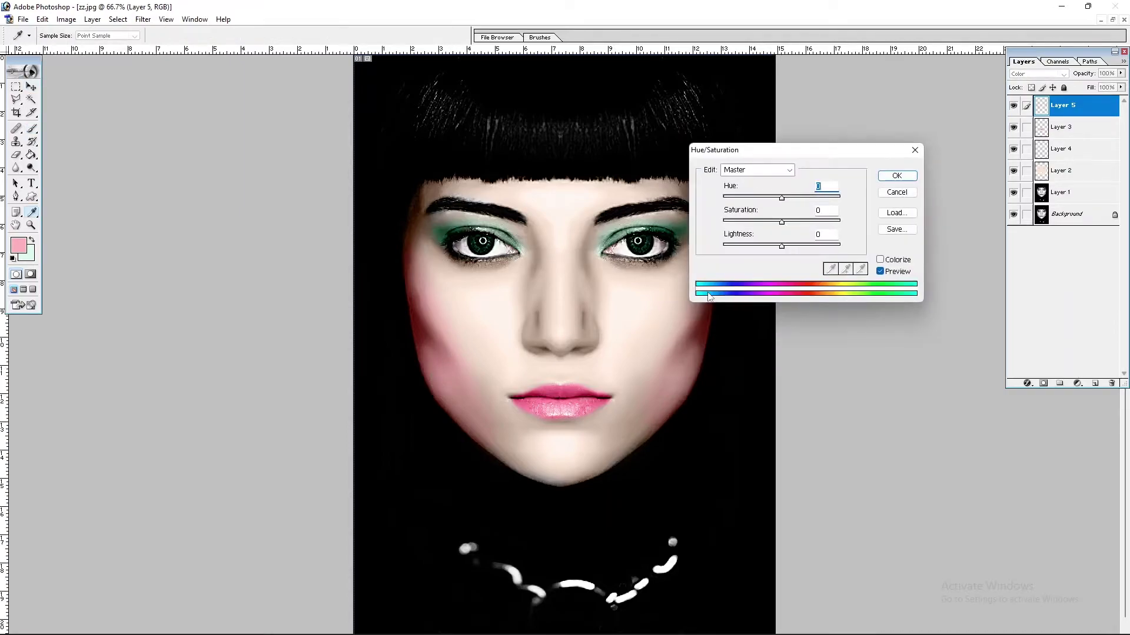
left_click_drag(782, 245, 824, 246)
key("Return")
left_click(1062, 170)
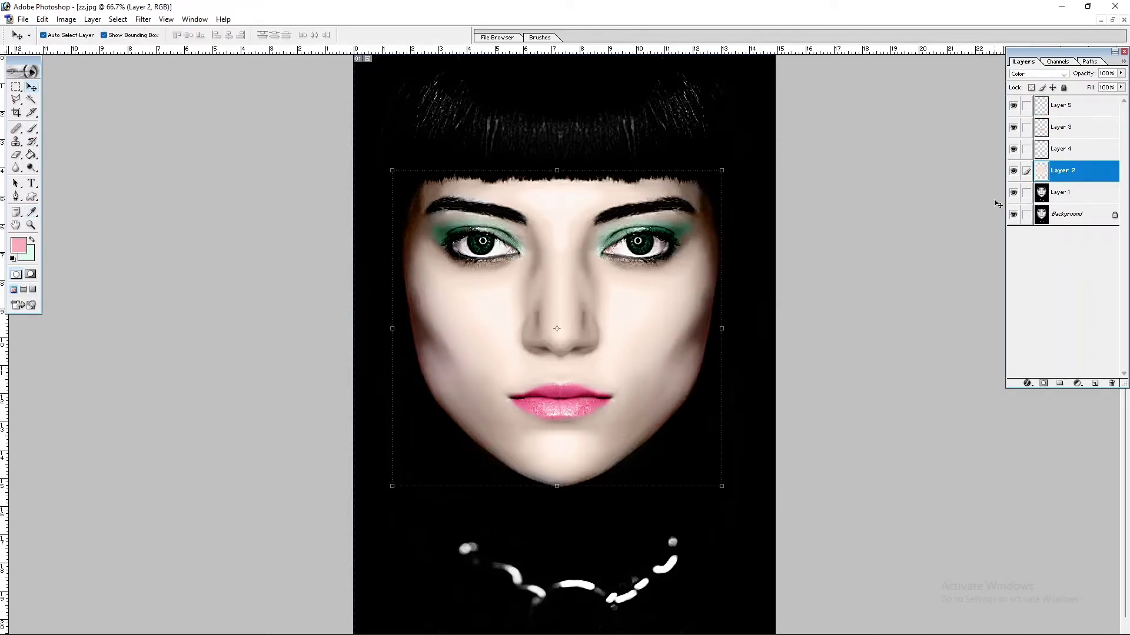
key("ctrl+u")
left_click_drag(781, 221, 786, 221)
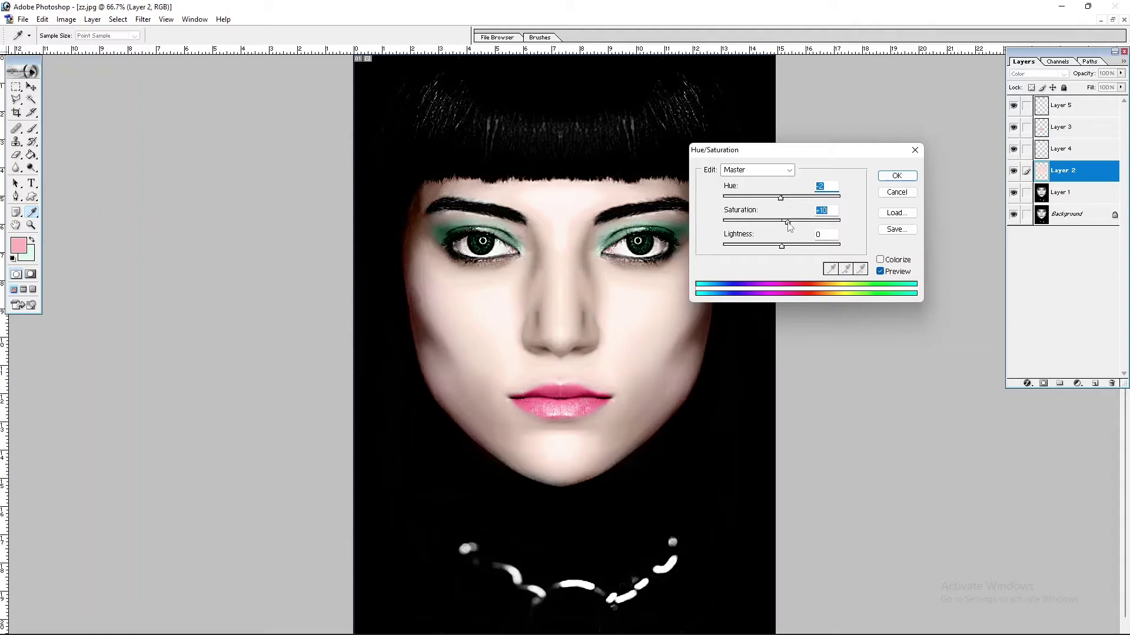
key("Return")
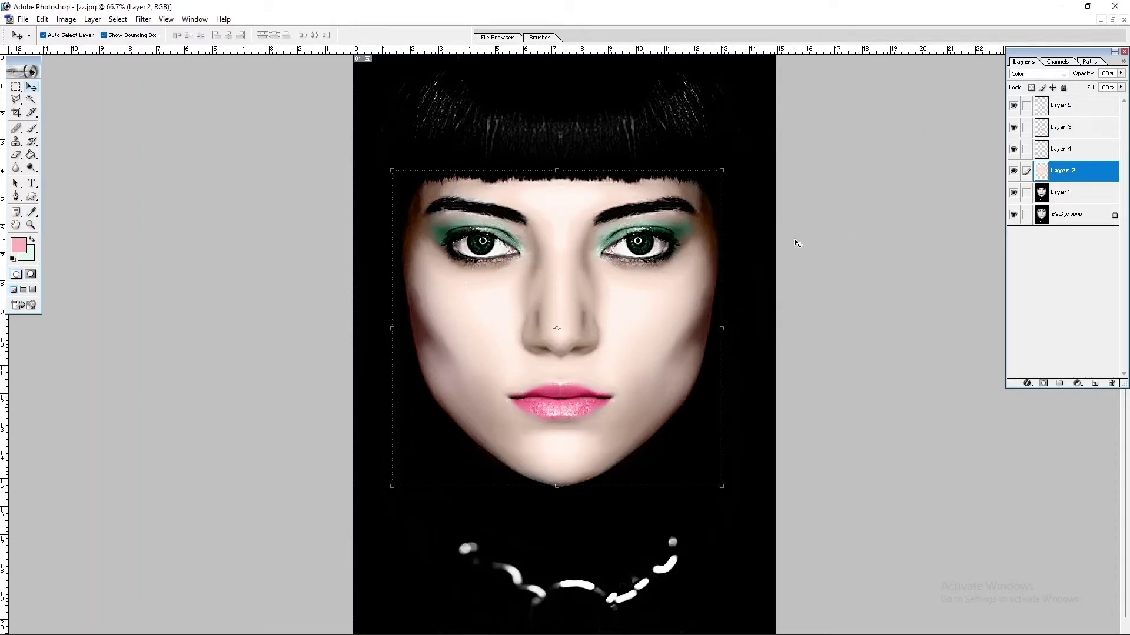
Step: Select the black background around the face on Layer 1 with the Magic Wand
left_click(1062, 192)
key("w")
left_click(738, 253)
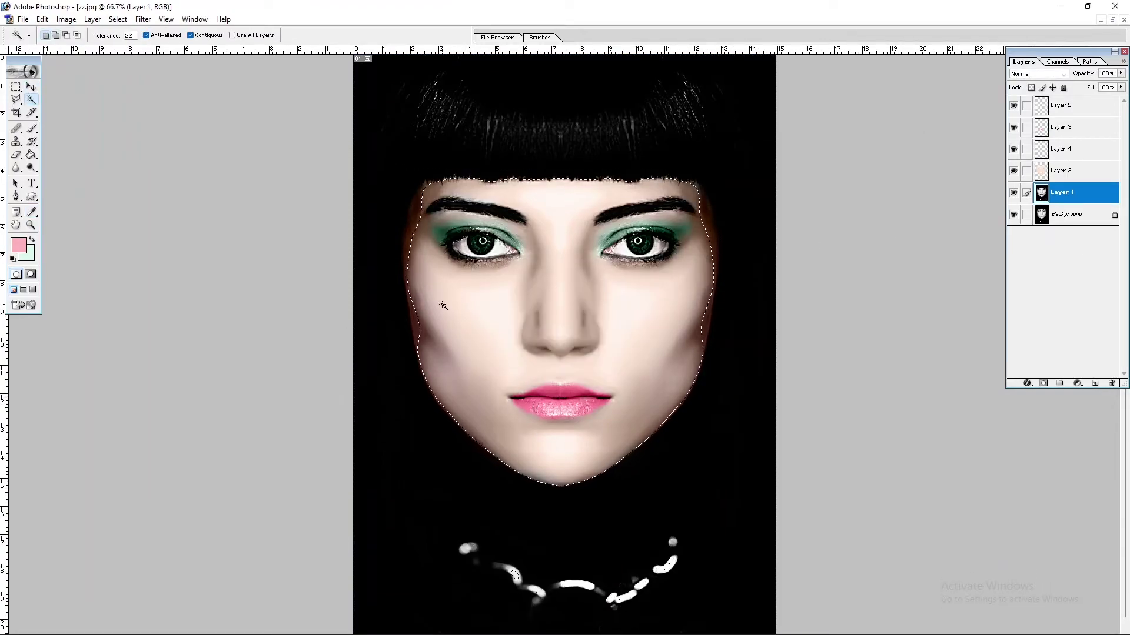
key("o")
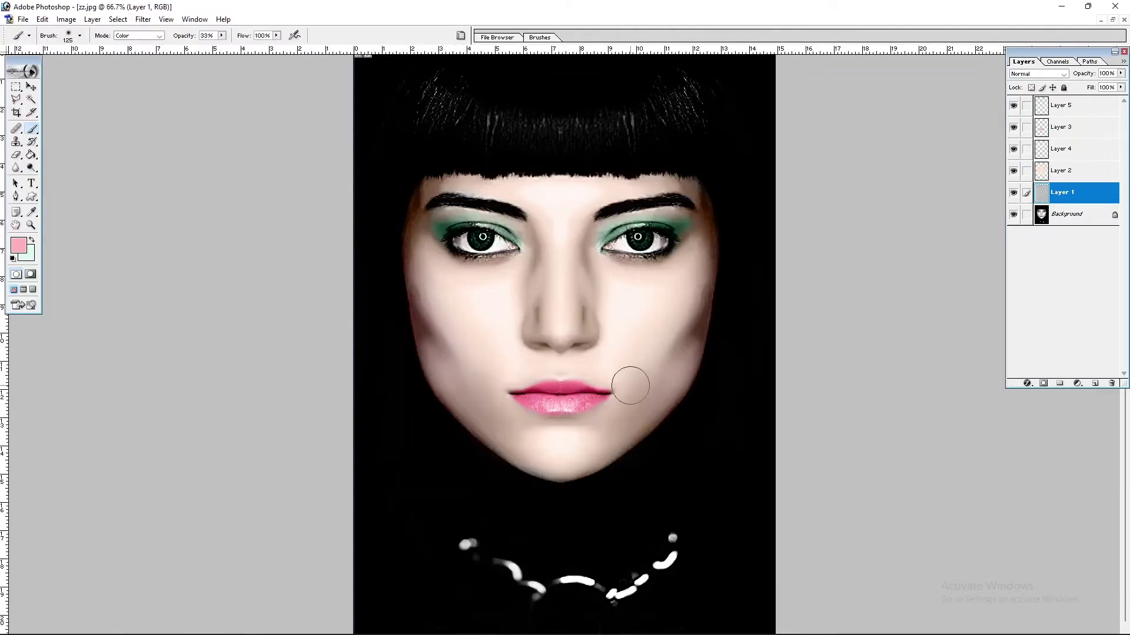
Step: Delete the unused Layer 5 after briefly opening and cancelling Color Balance on Layer 2
key("alt+bracketright")
key("ctrl+b")
key("Escape")
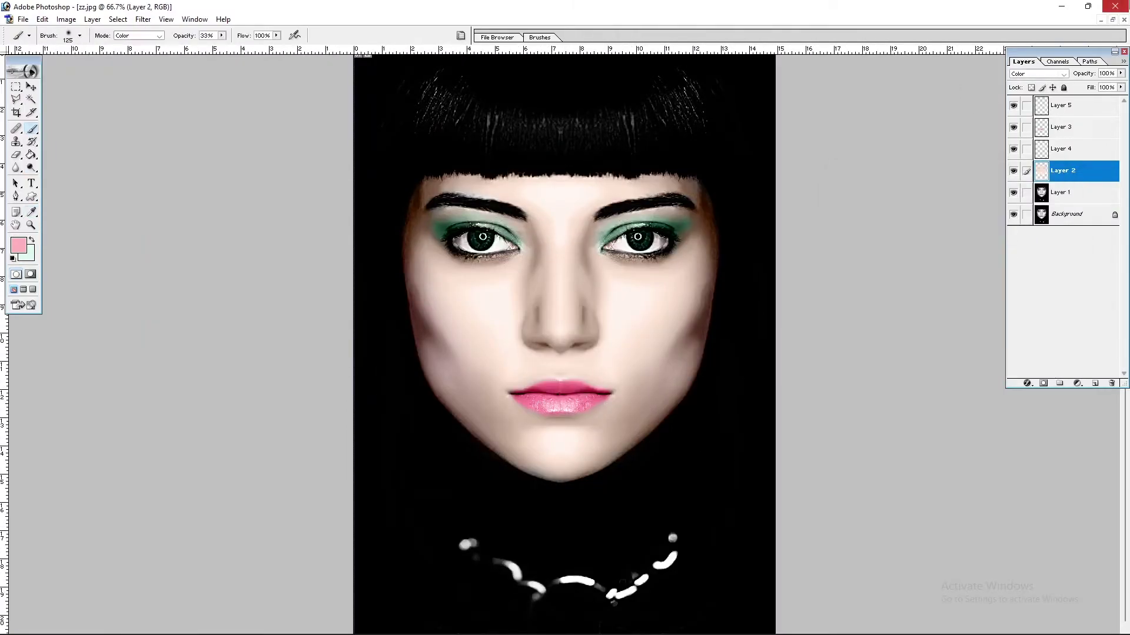
key("alt+shift+bracketright")
key("v")
key("alt+l")
key("d")
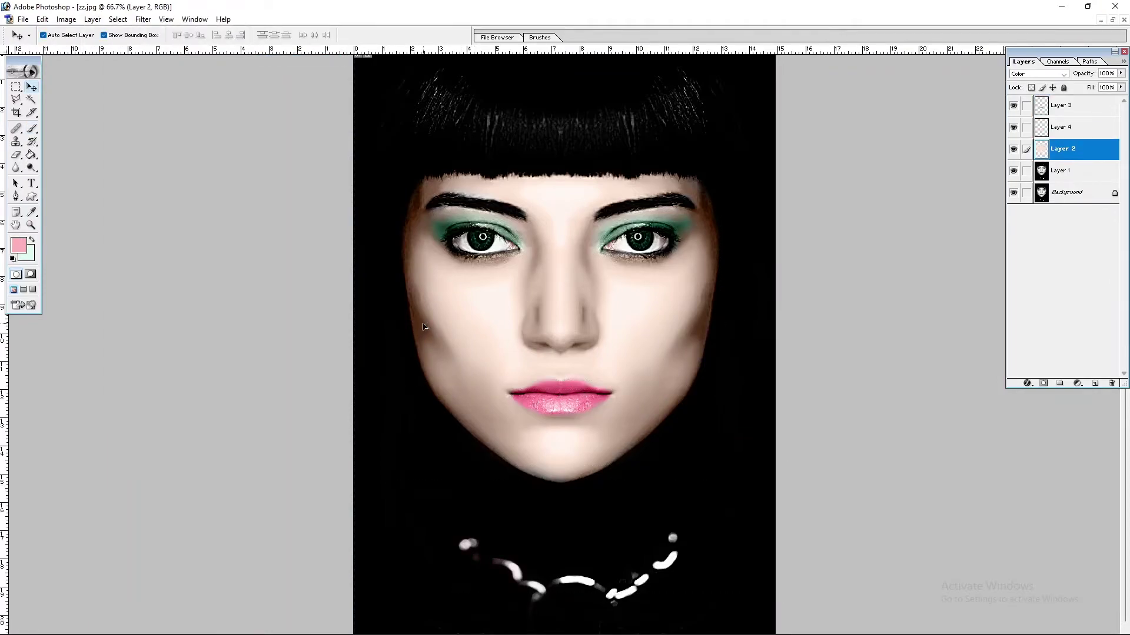
Step: Try the Dodge tool on the left cheek, undo it, and return to the Brush
key("o")
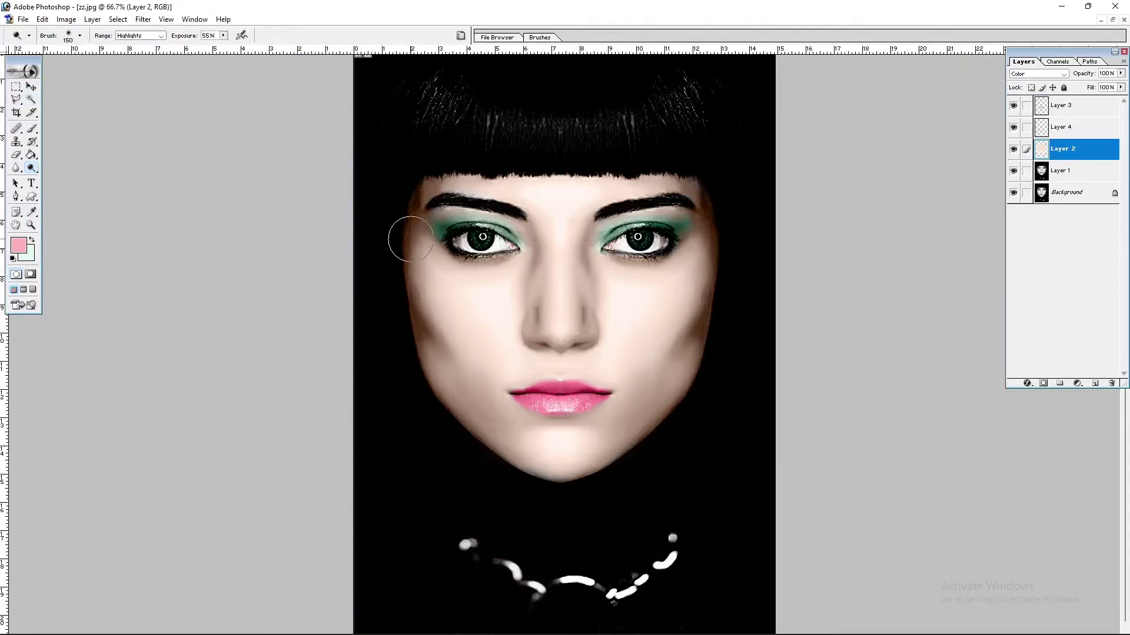
left_click_drag(411, 238, 426, 289)
key("ctrl+z")
key("b")
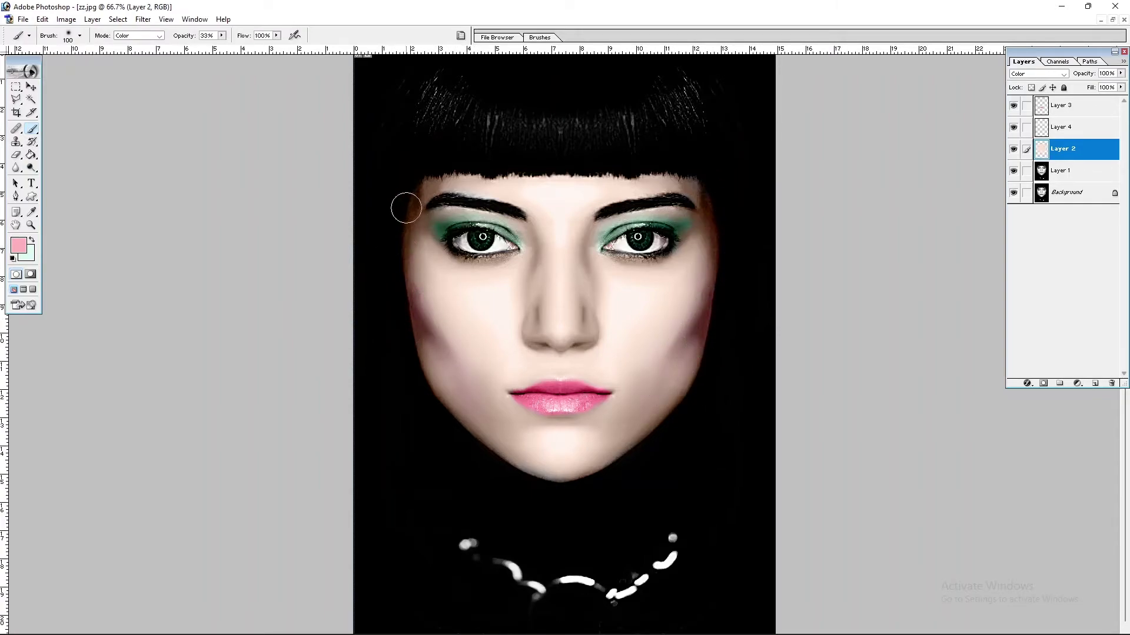
key("ctrl+z")
Step: Shift the Layer 3 lip colour toward red and raise its saturation
left_click(1059, 108)
key("ctrl+u")
left_click_drag(782, 197, 789, 197)
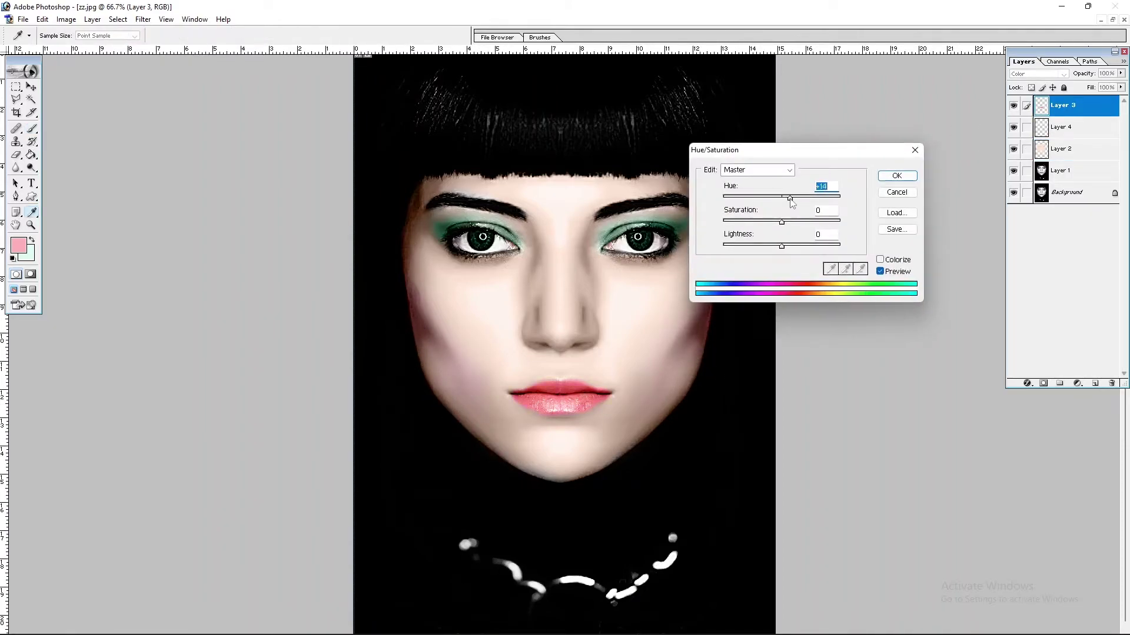
left_click(790, 222)
left_click(897, 176)
Step: Choose a very pale pink foreground colour for brushing on skin Layer 2
key("b")
left_click(1062, 149)
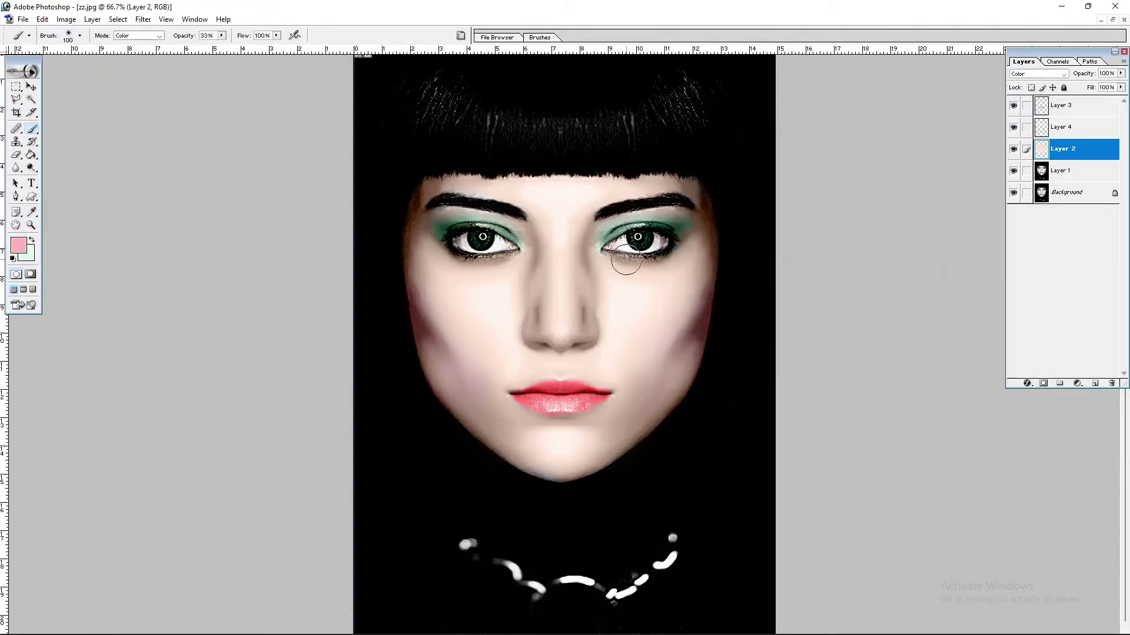
left_click(18, 245)
left_click(838, 160)
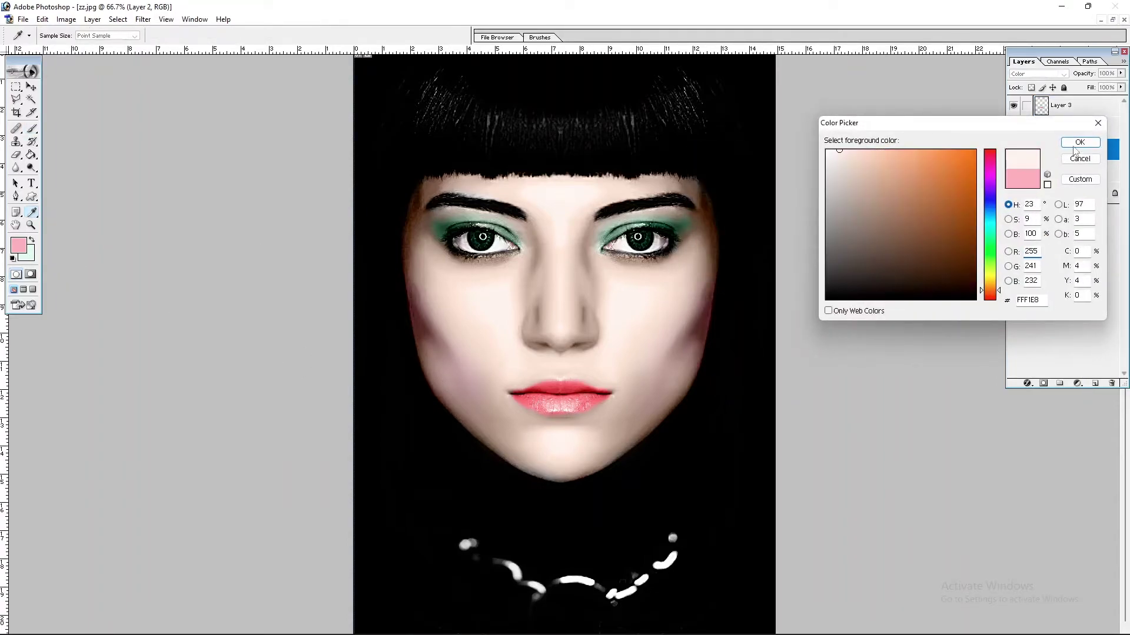
left_click(1089, 123)
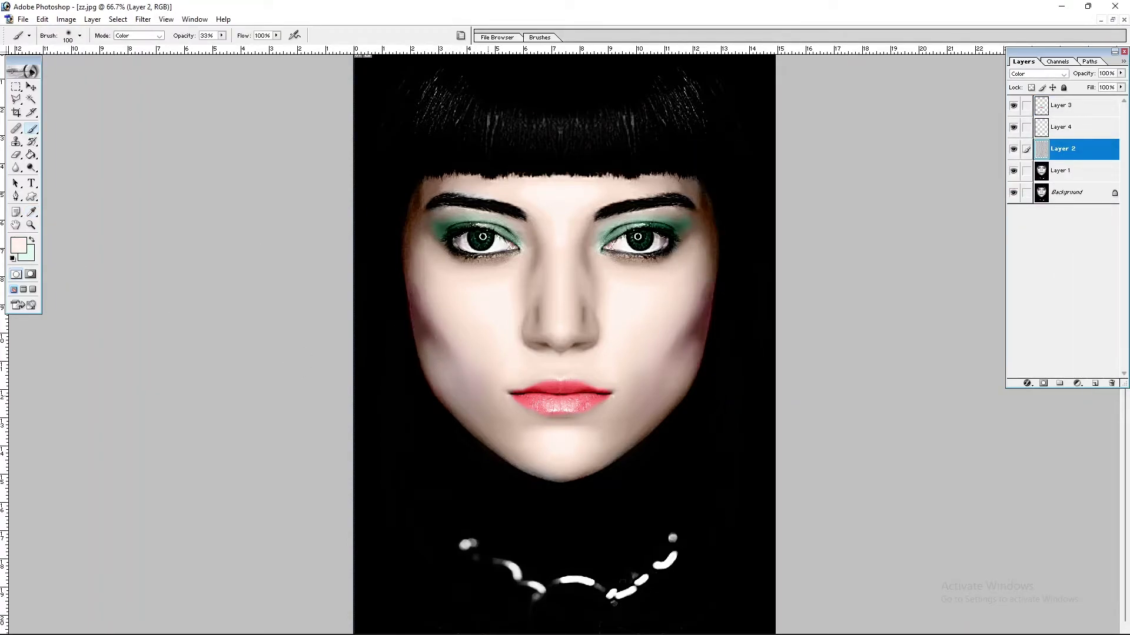
Step: Pick an orange colour and paint gold tint over the necklace beads and hair band
left_click(18, 245)
left_click(990, 279)
left_click_drag(990, 281, 991, 285)
left_click(1080, 142)
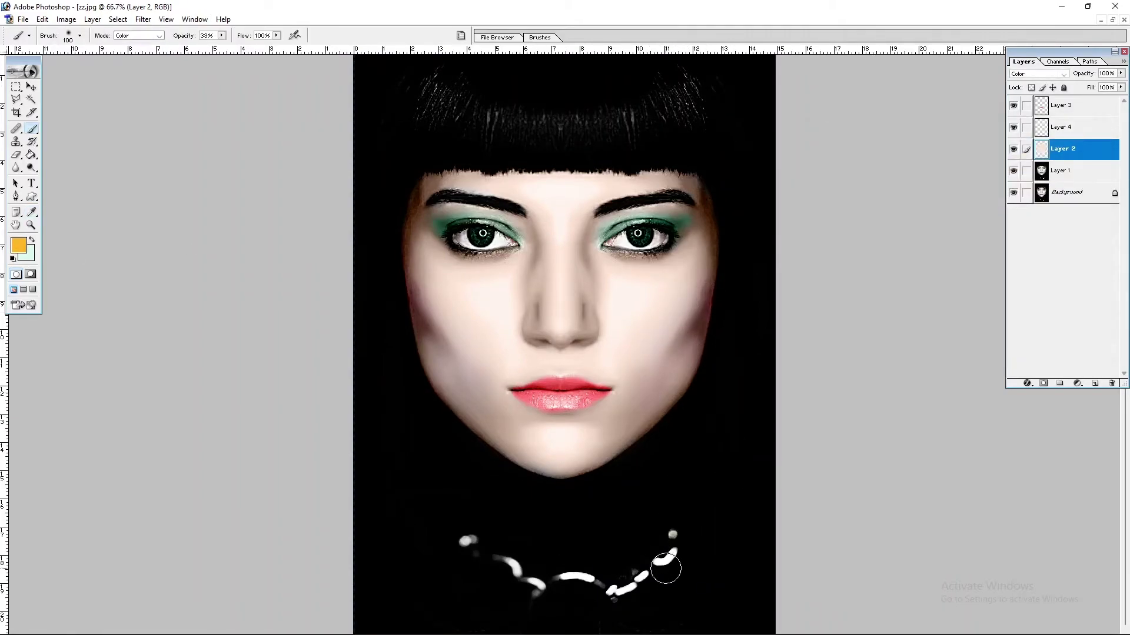
left_click_drag(531, 585, 449, 534)
left_click(31, 242)
left_click_drag(433, 118, 678, 94)
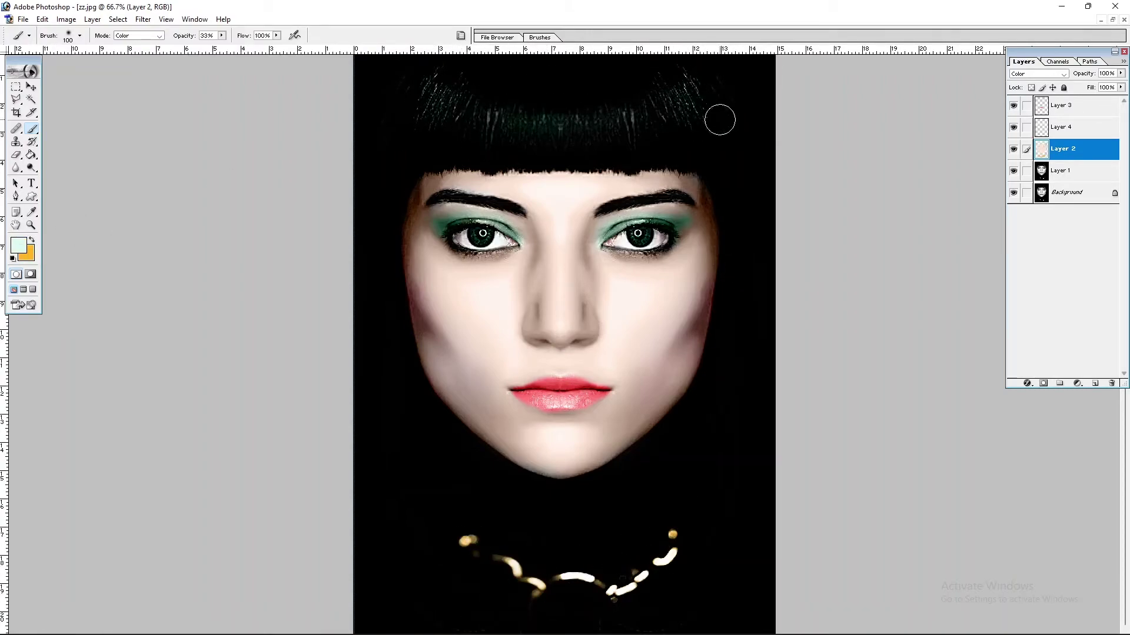
Step: Hide the skin layer and Magic Wand the face with tolerance 10
left_click(1013, 148)
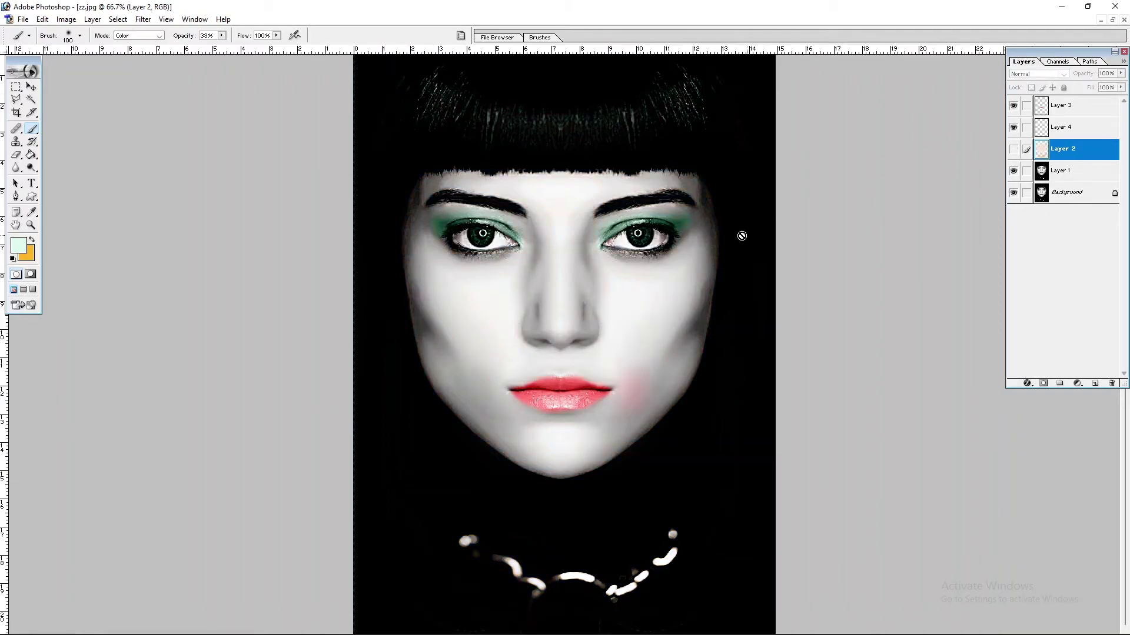
key("w")
left_click(565, 294)
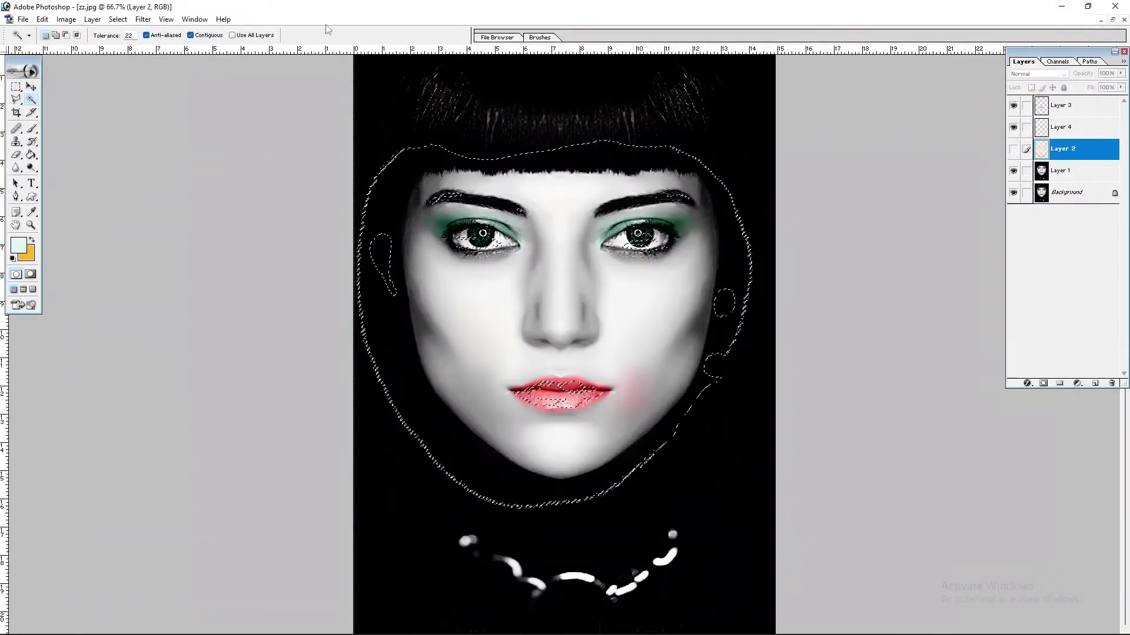
double_click(130, 36)
type("10")
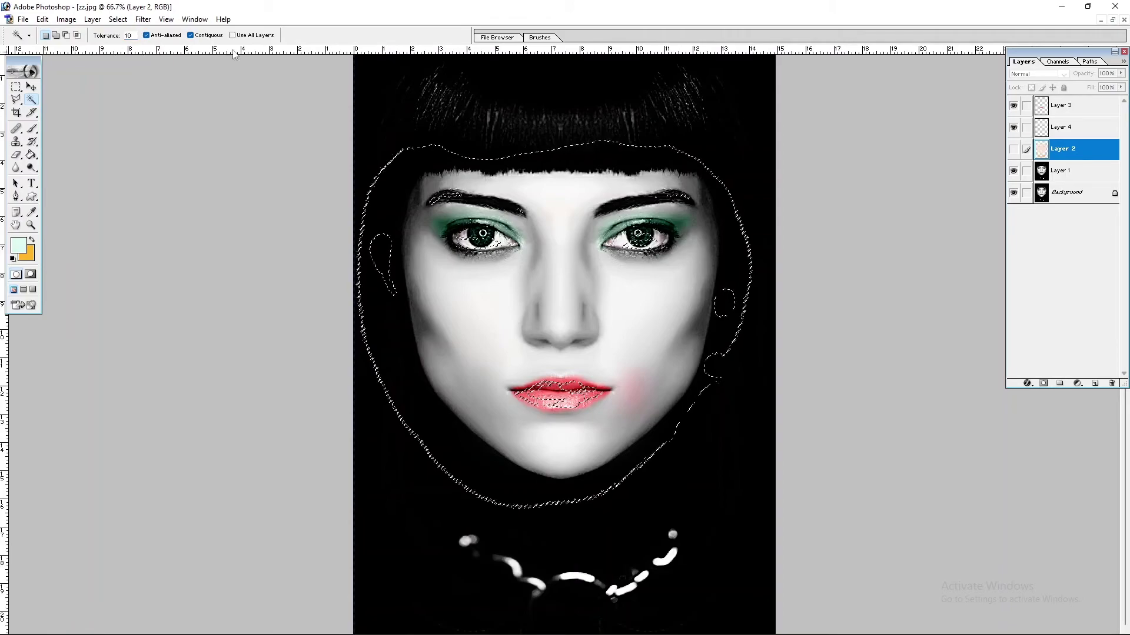
left_click(422, 218)
key("Return")
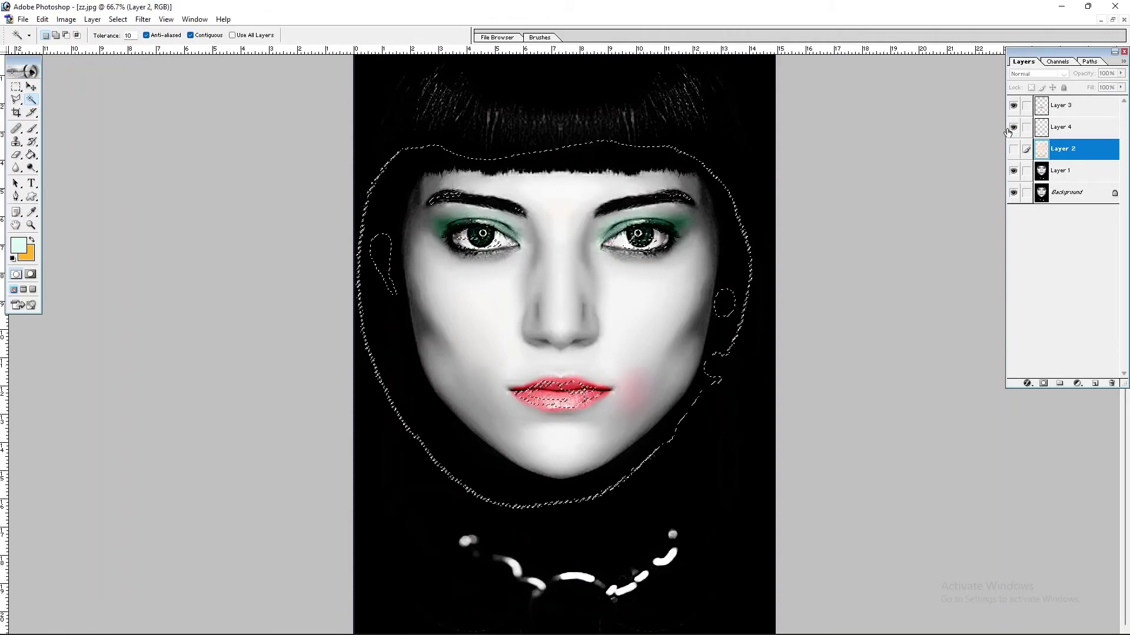
Step: Select just the face on Layer 1 and feather the selection twice
left_click(1059, 170)
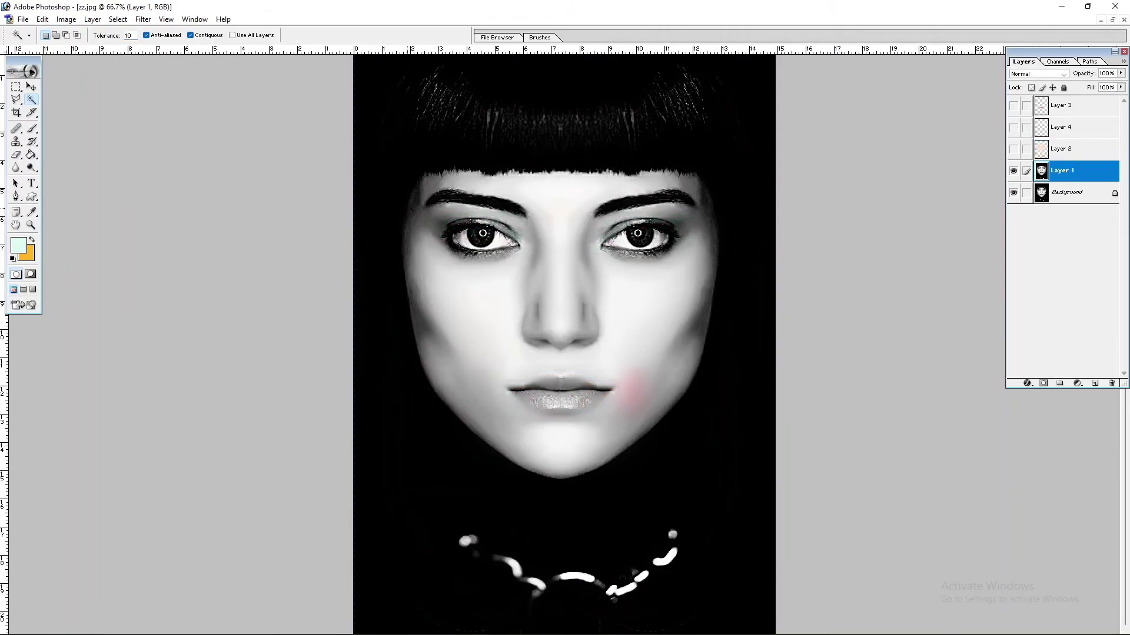
left_click(416, 212)
left_click(467, 342)
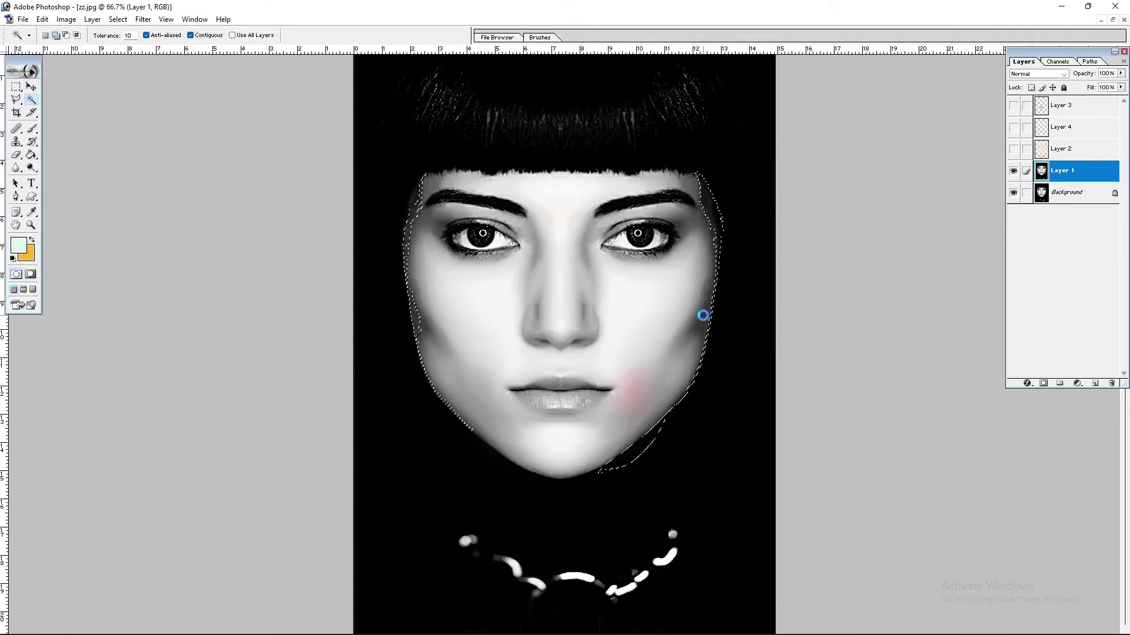
key("ctrl+alt+d")
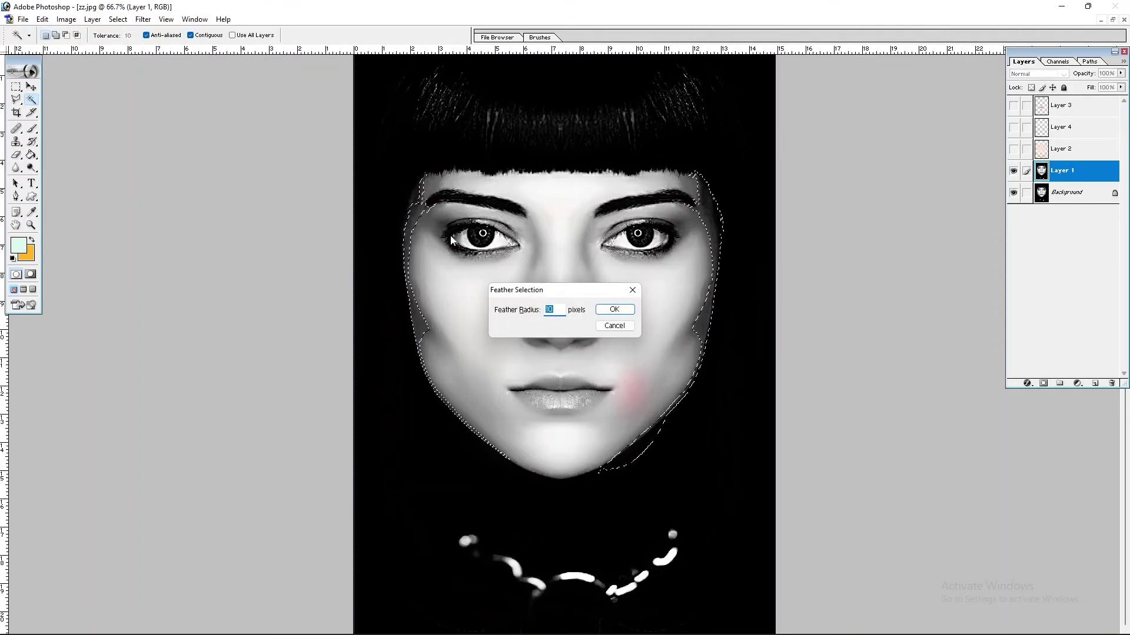
key("Return")
key("ctrl+alt+d")
key("Return")
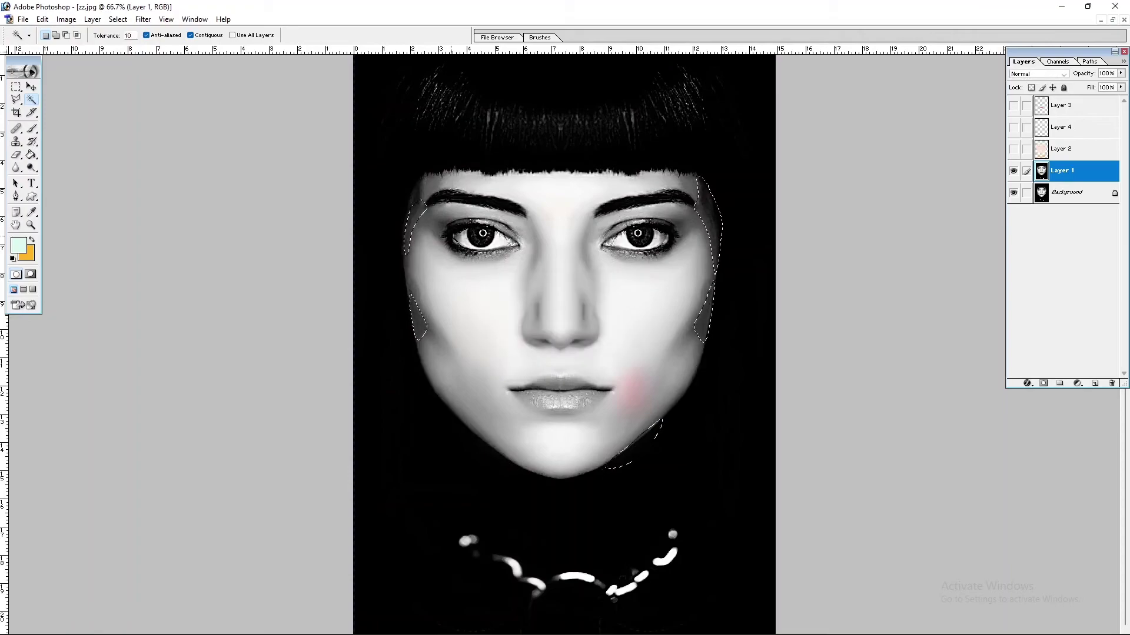
Step: Brighten the face with Curves, then ready an enlarged brush on skin Layer 2
key("ctrl+m")
left_click_drag(795, 264, 792, 241)
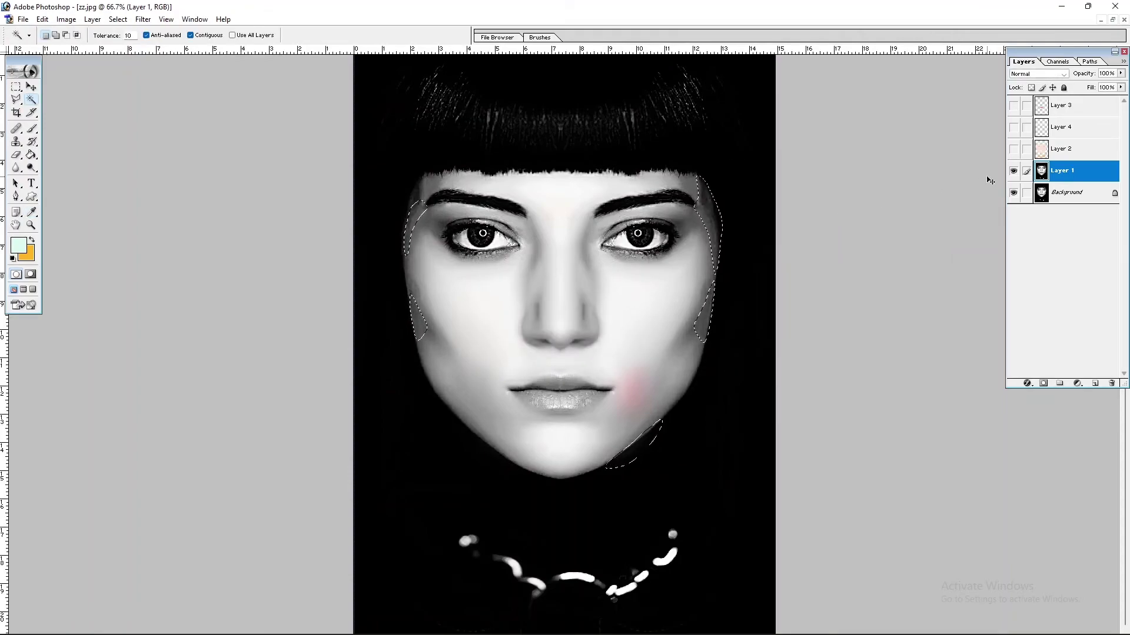
key("v")
left_click(663, 368)
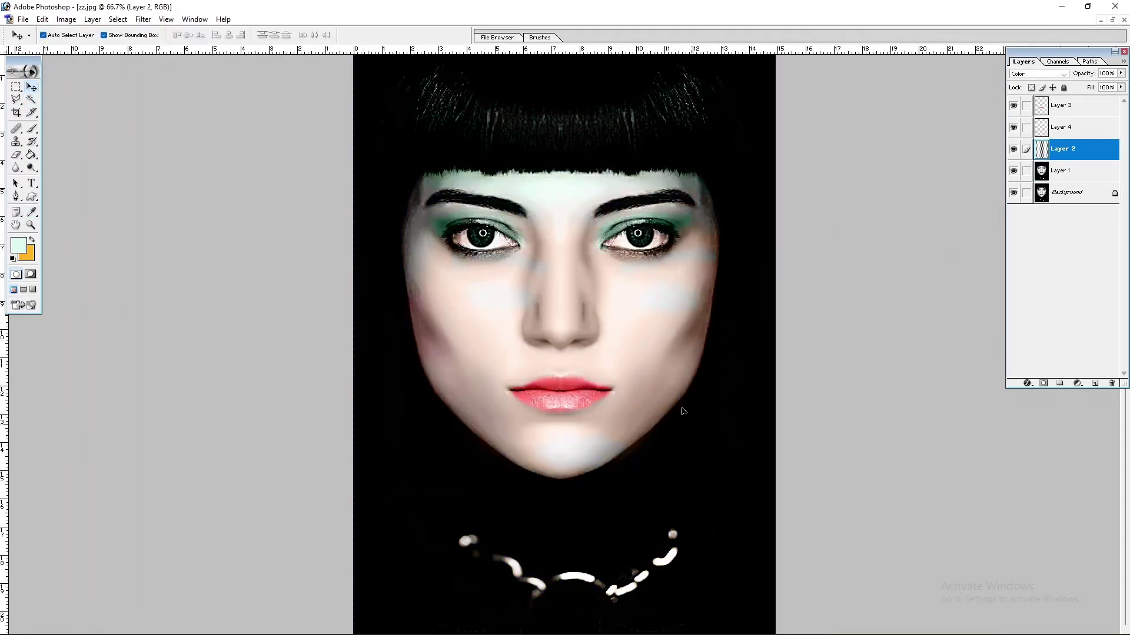
key("b")
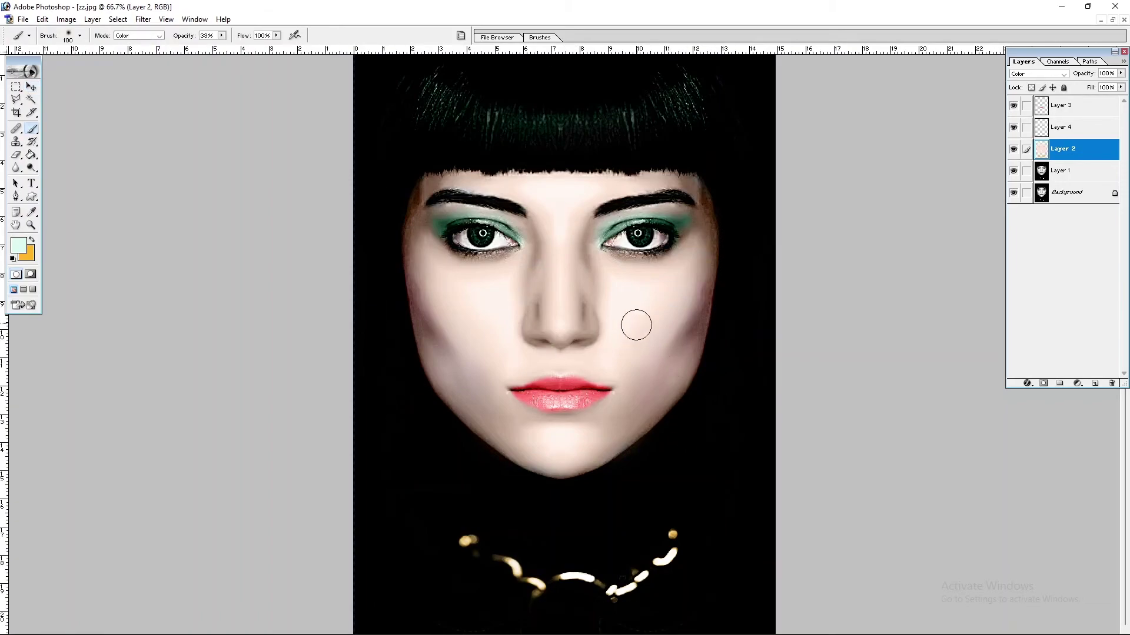
key("bracketright")
key("bracketright")
Step: Flatten the image and apply Portraiture skin smoothing to the face
key("ctrl+shift+e")
left_click(143, 19)
left_click(353, 320)
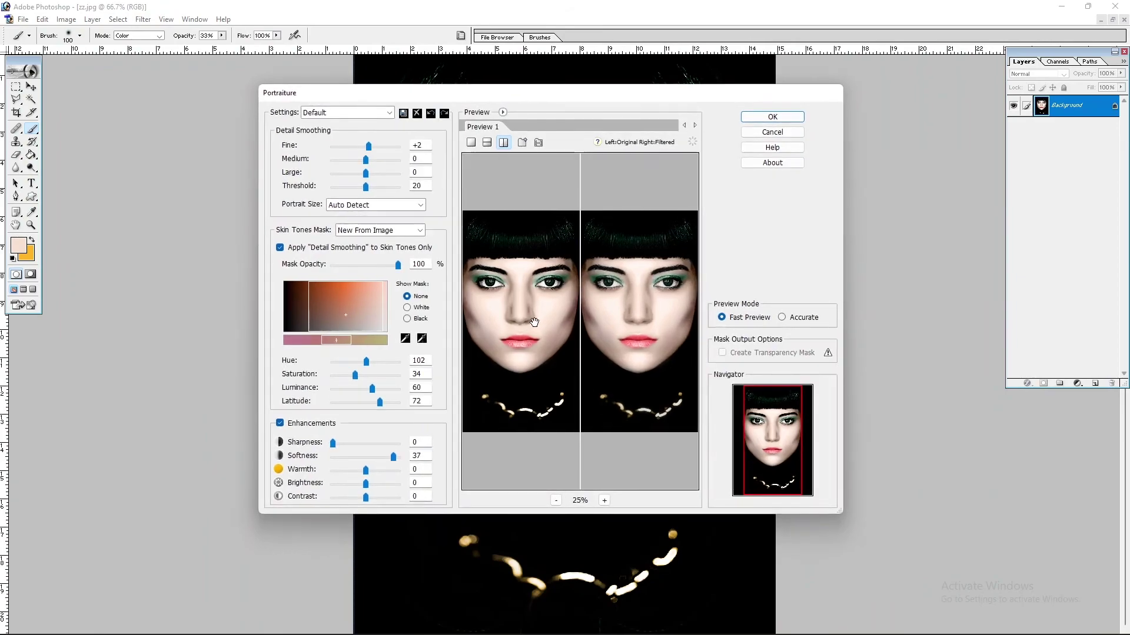
left_click(656, 371)
left_click_drag(656, 370, 653, 483)
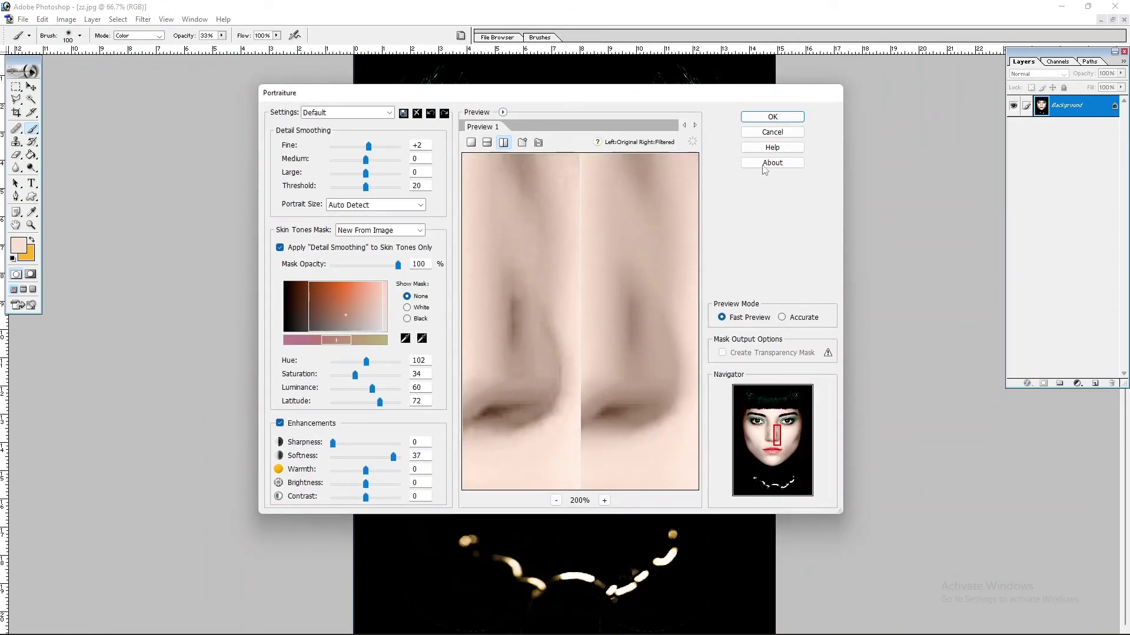
left_click(772, 117)
Step: Apply Unsharp Mask with a slightly increased radius
left_click(143, 20)
mouse_move(166, 185)
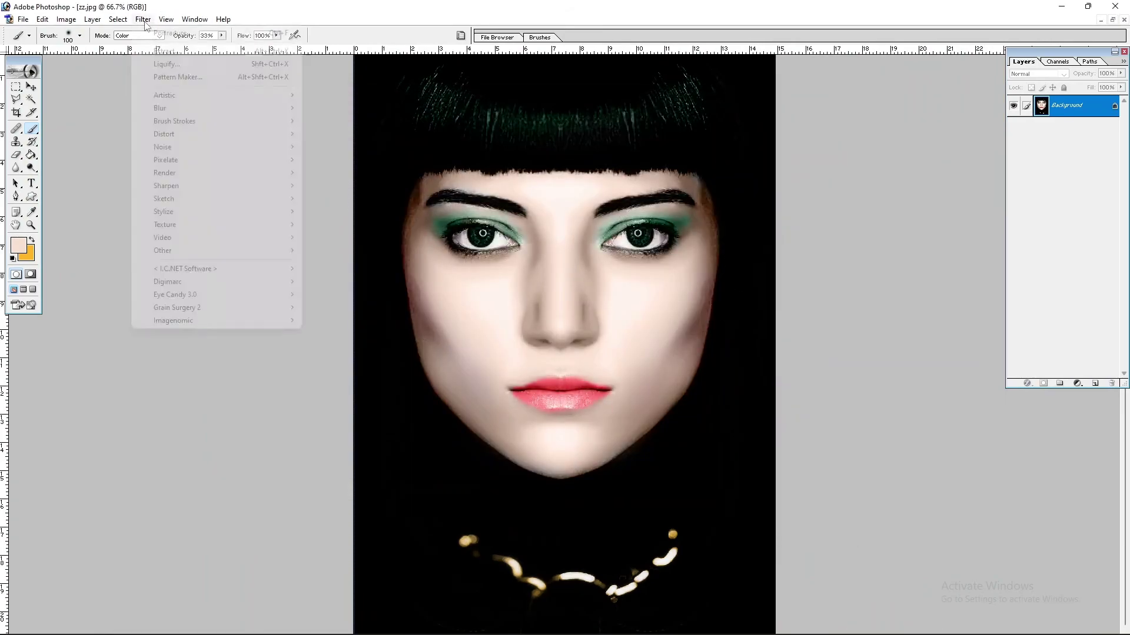
left_click(340, 227)
left_click_drag(759, 183, 753, 259)
left_click_drag(720, 360, 733, 360)
left_click(838, 175)
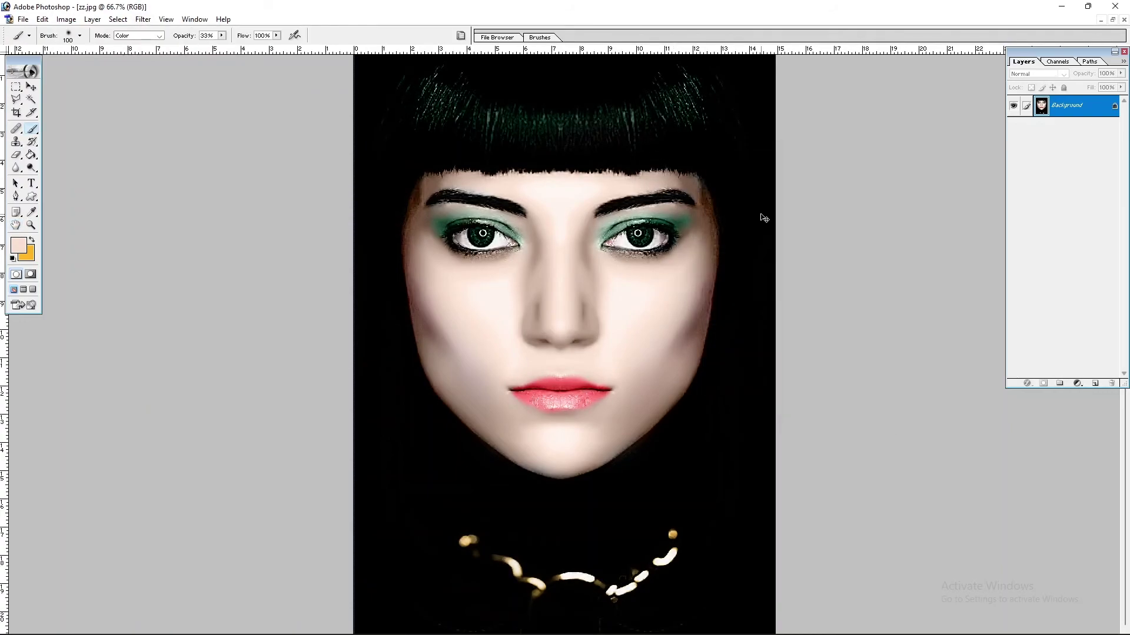
Step: Save the portrait as JPEG 'zzx', accepting the default quality options
key("ctrl+shift+s")
left_click(289, 489)
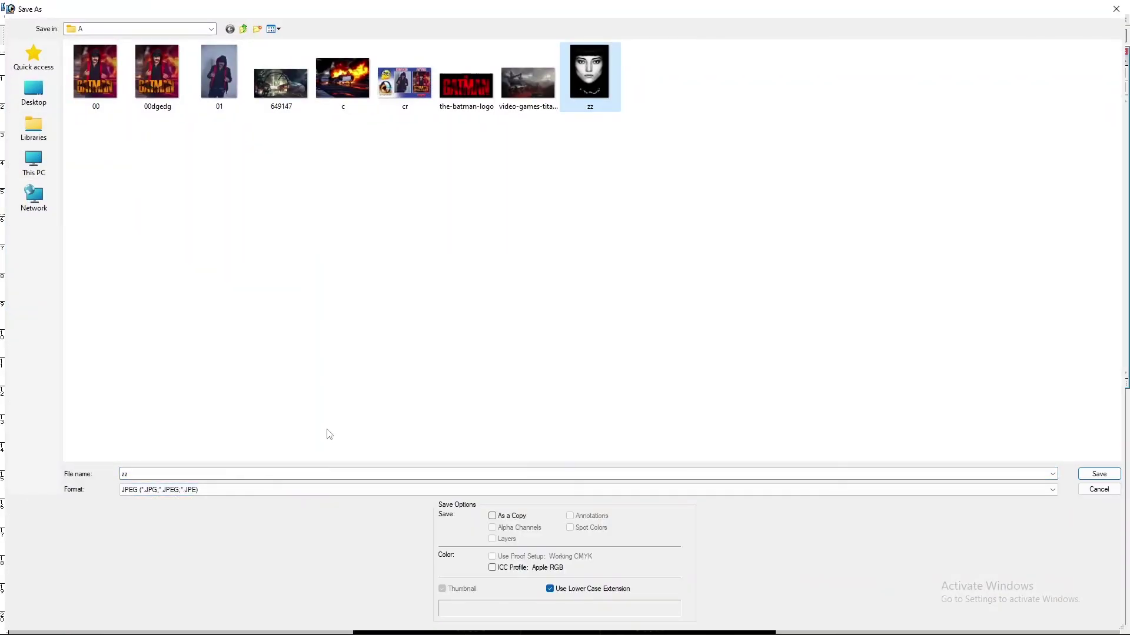
left_click(317, 474)
key("Return")
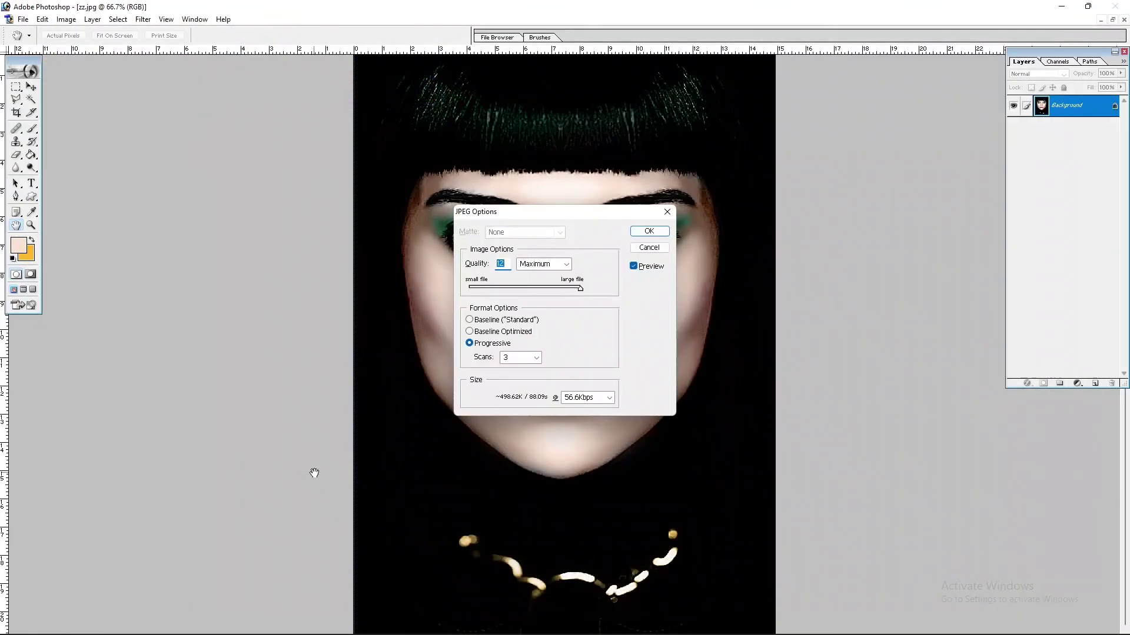
key("Return")
Step: Close zzx, then open zz and zzx and place them side by side
key("ctrl+w")
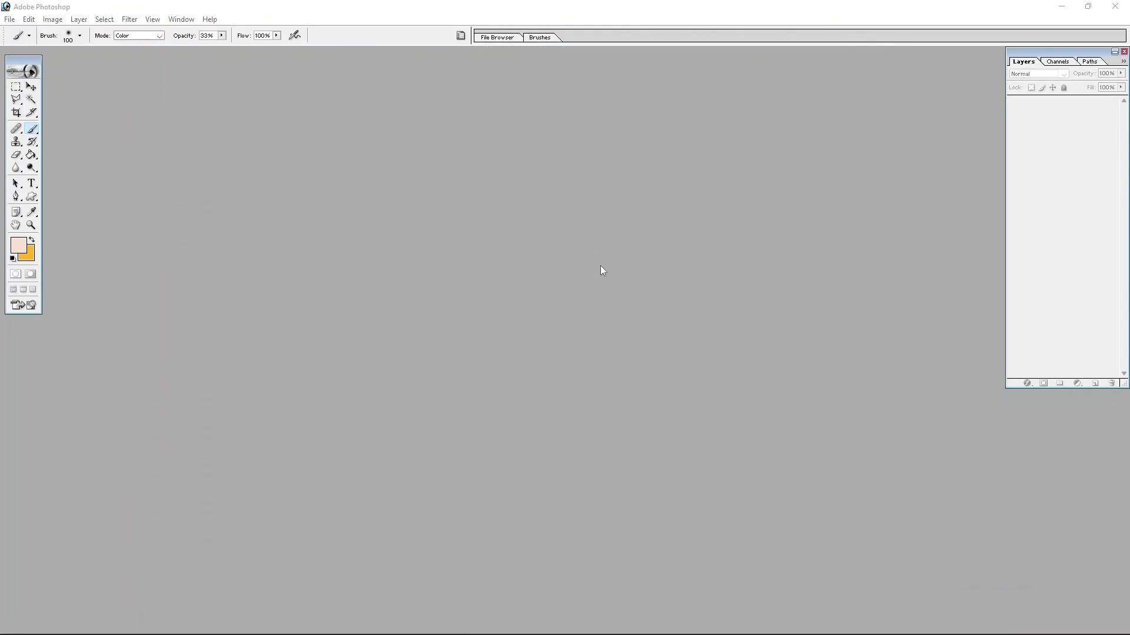
key("ctrl+o")
left_click(589, 76, "ctrl")
key("Return")
left_click_drag(713, 62, 833, 62)
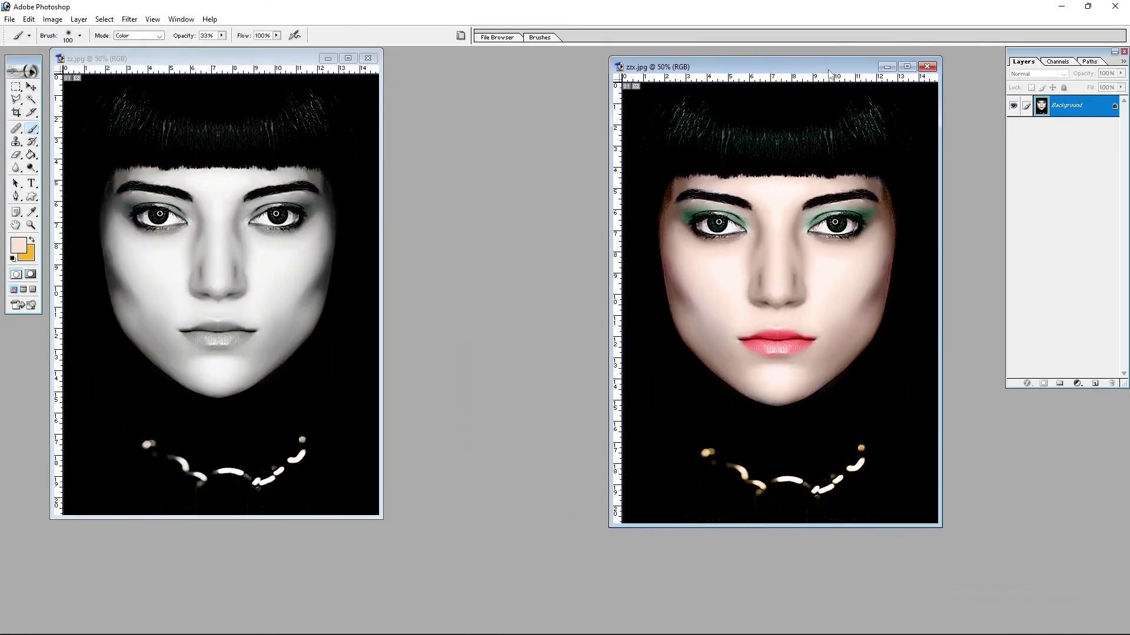